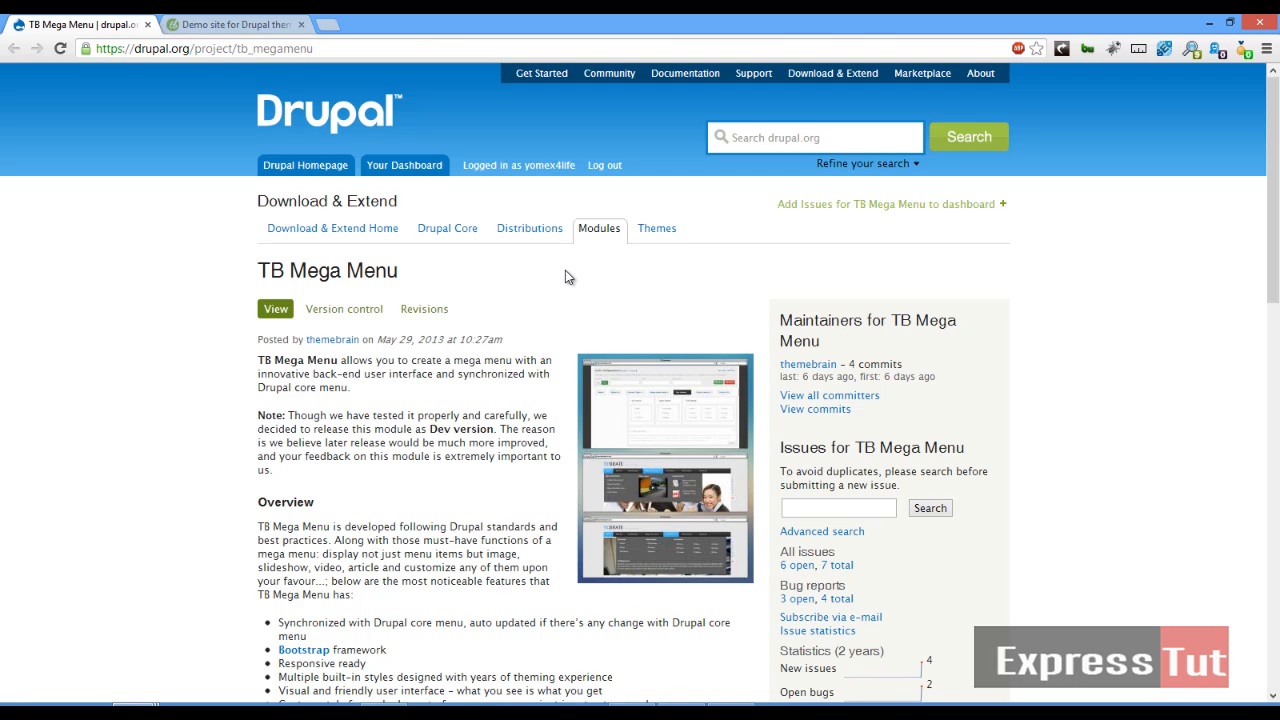
# - Review the TB Mega Menu project page and the dropdown menus on the TB Sirate demo site
pyautogui.scroll(-3, 565, 277)
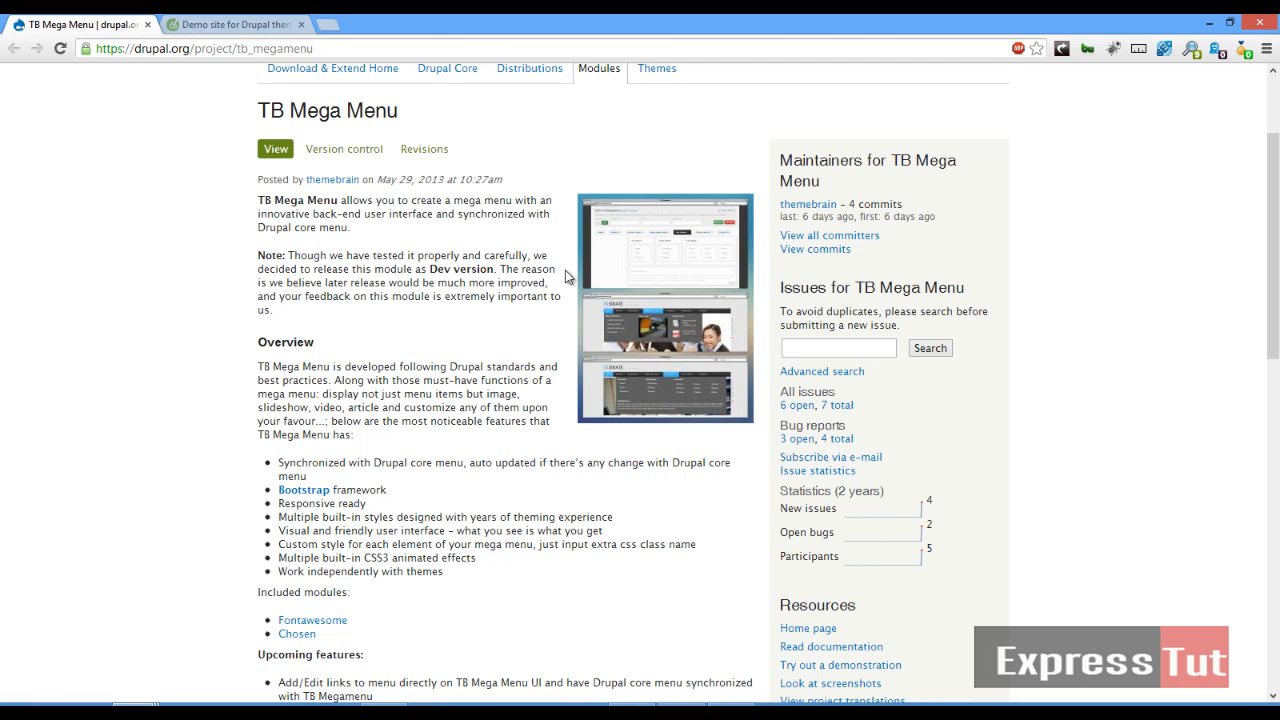
pyautogui.scroll(-10, 565, 277)
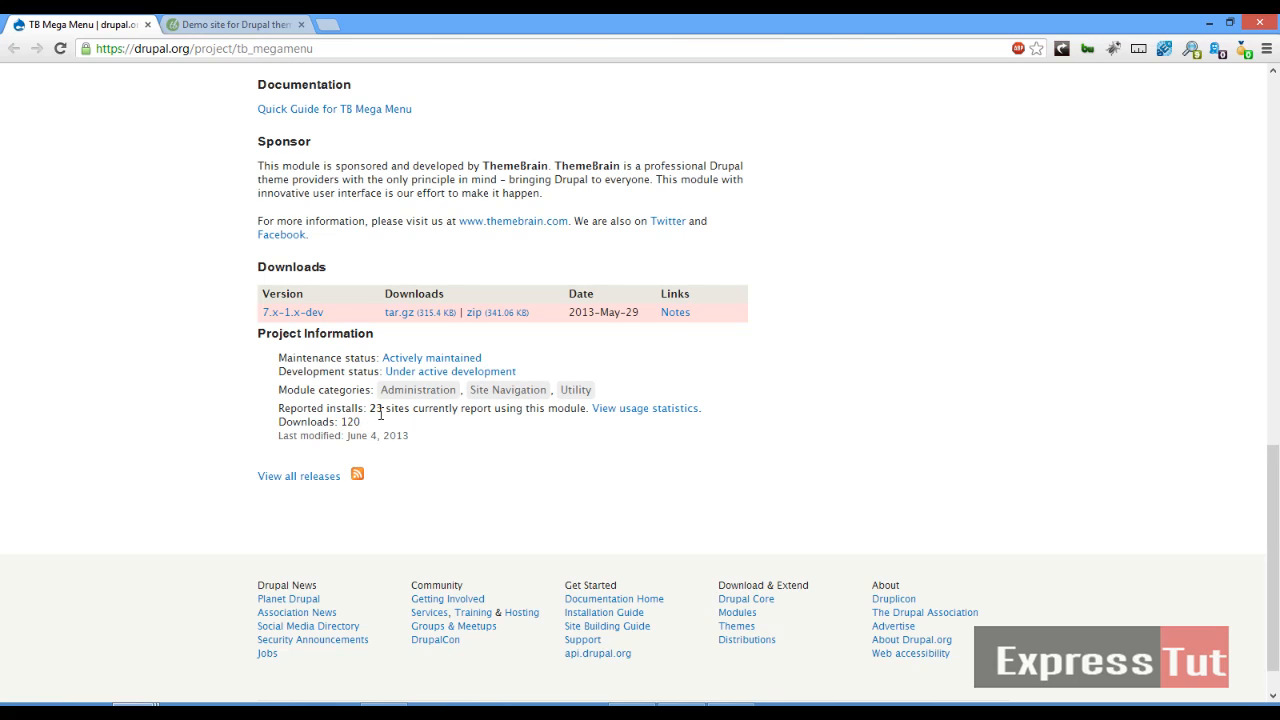
pyautogui.scroll(10, 380, 410)
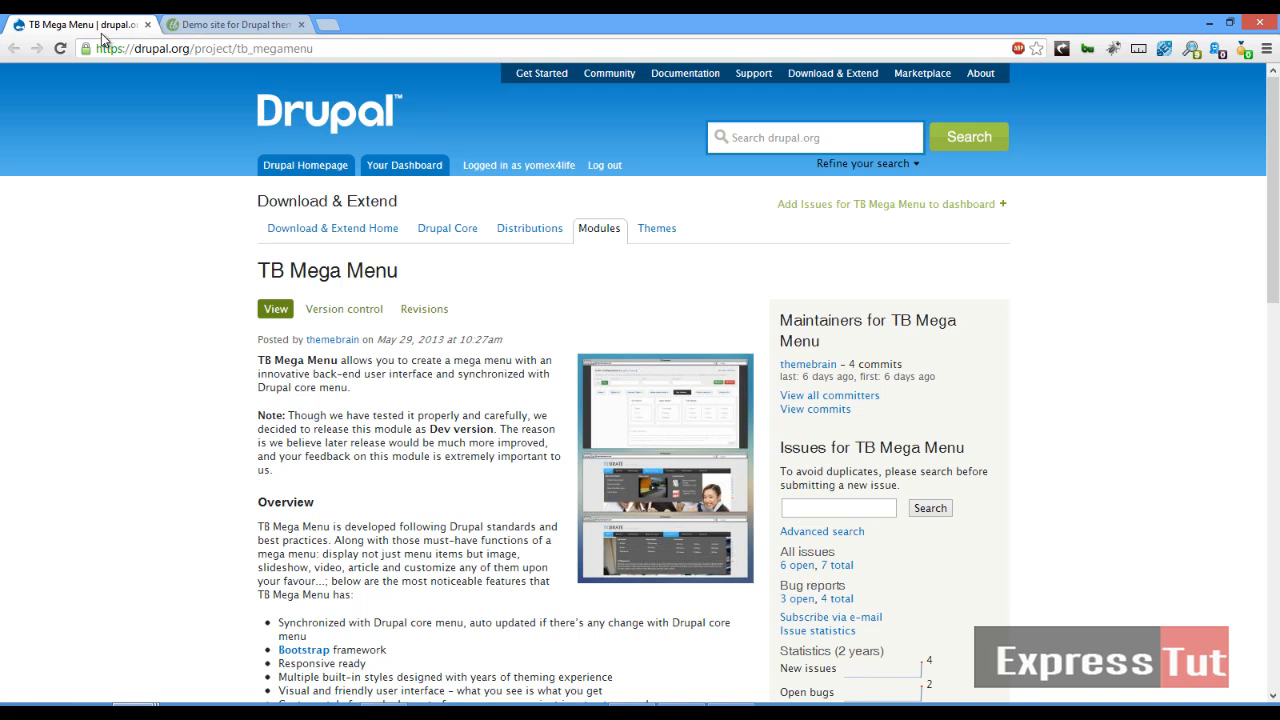
pyautogui.click(193, 24)
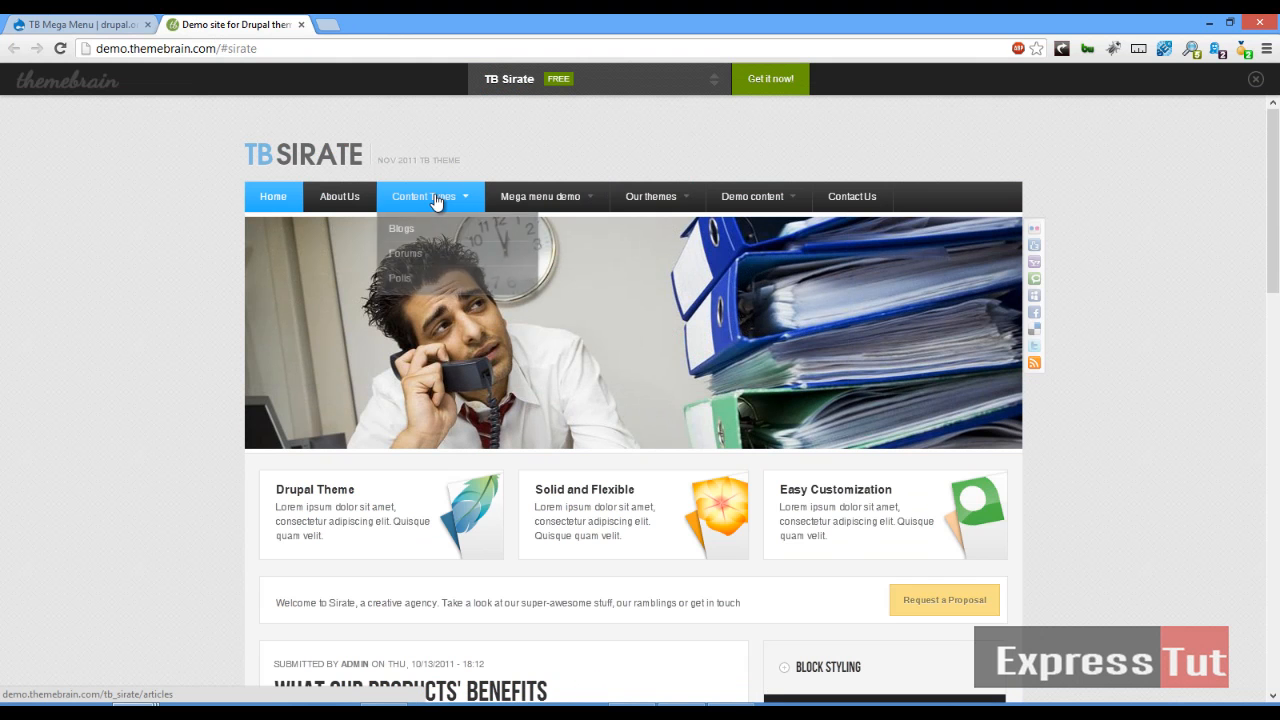
pyautogui.moveTo(503, 194)
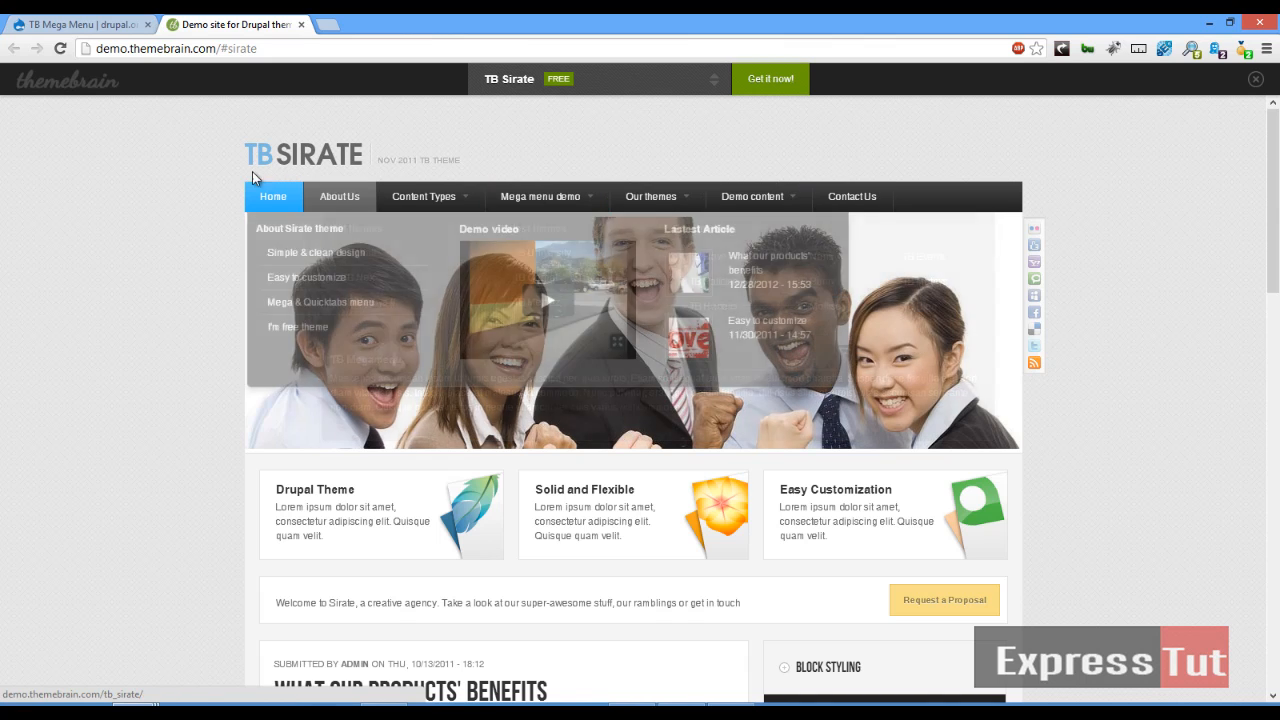
# - Download the TB Mega Menu zip from its project page and enable the module in the Drush Command Prompt with "drush en tb_megamenu -y"
pyautogui.click(80, 24)
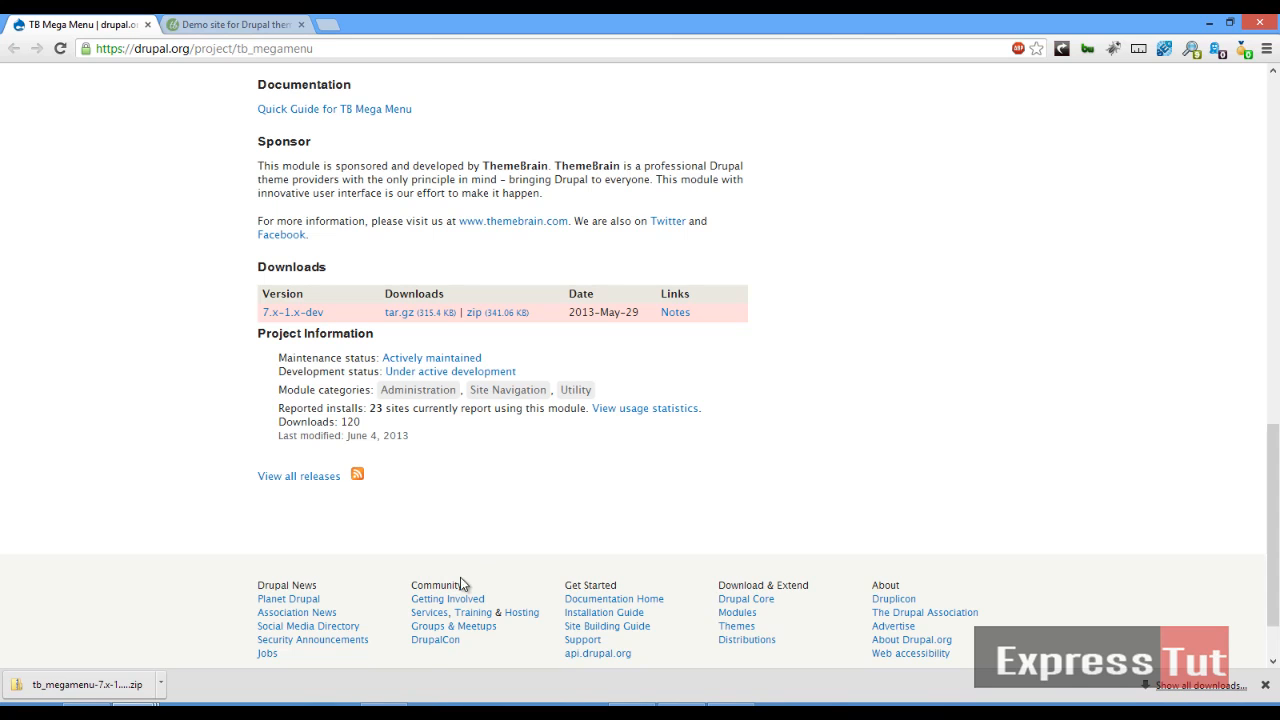
pyautogui.moveTo(405, 665)
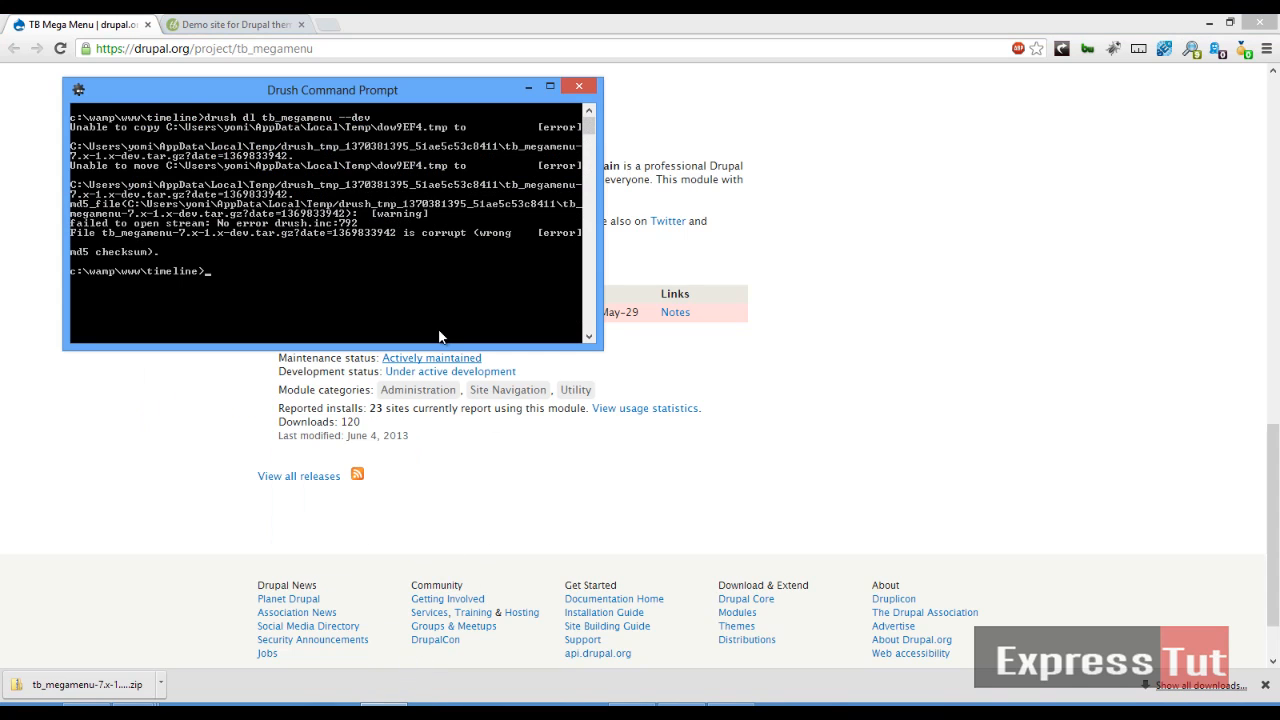
pyautogui.write('ls')
pyautogui.press('Return')
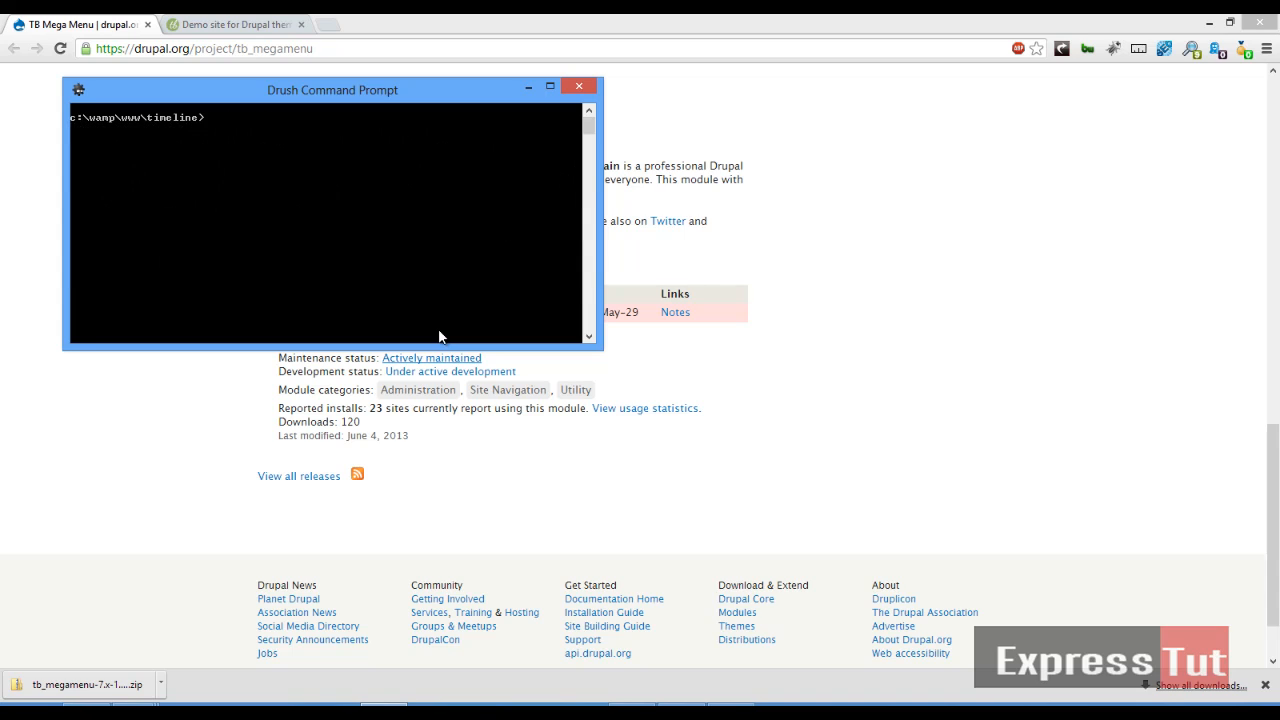
pyautogui.write('drush en tb_megamenu -y')
pyautogui.press('Return')
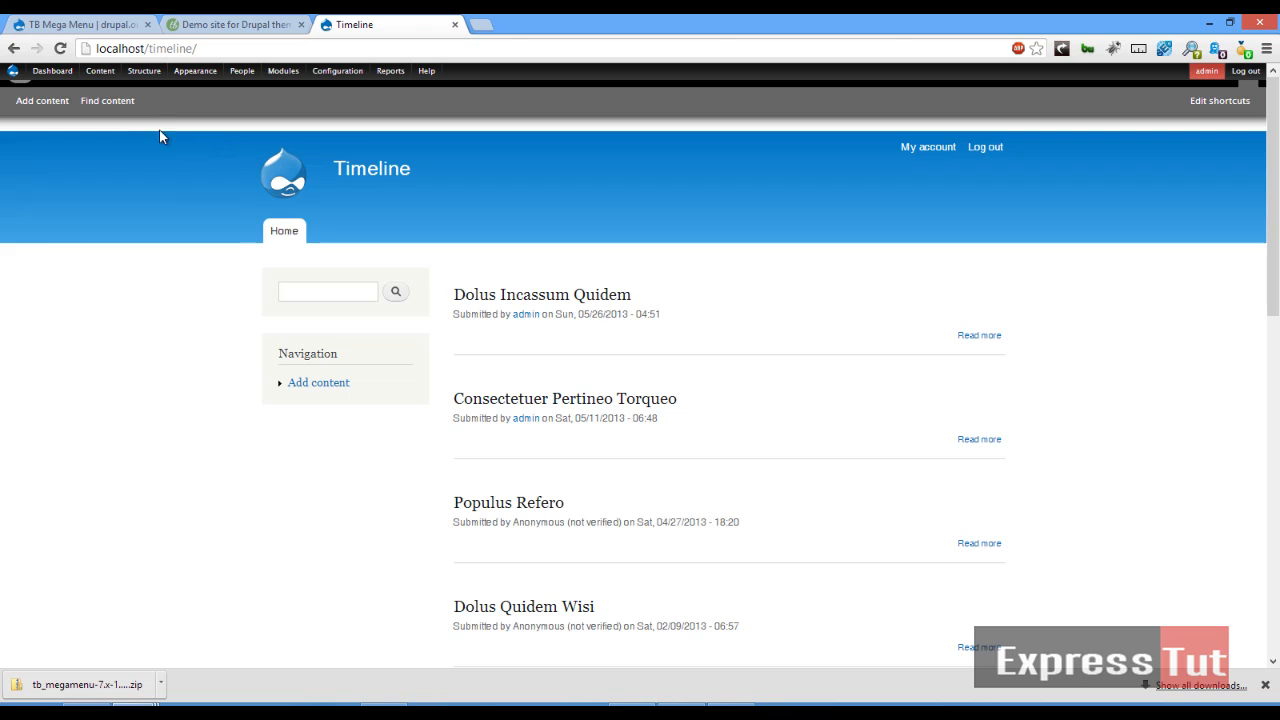
# - Assign the "TB Mega Menu: Main menu" block to the Header region and save the block settings
pyautogui.moveTo(121, 84)
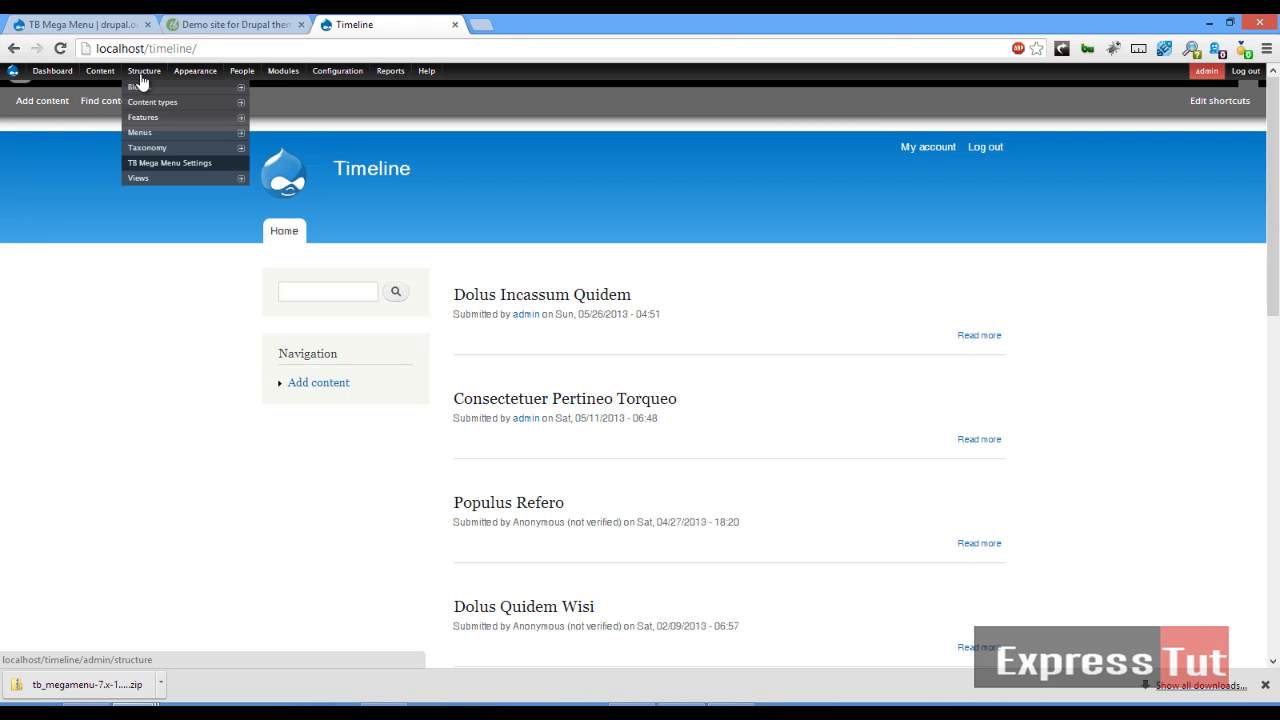
pyautogui.click(150, 87)
pyautogui.scroll(-15, 646, 229)
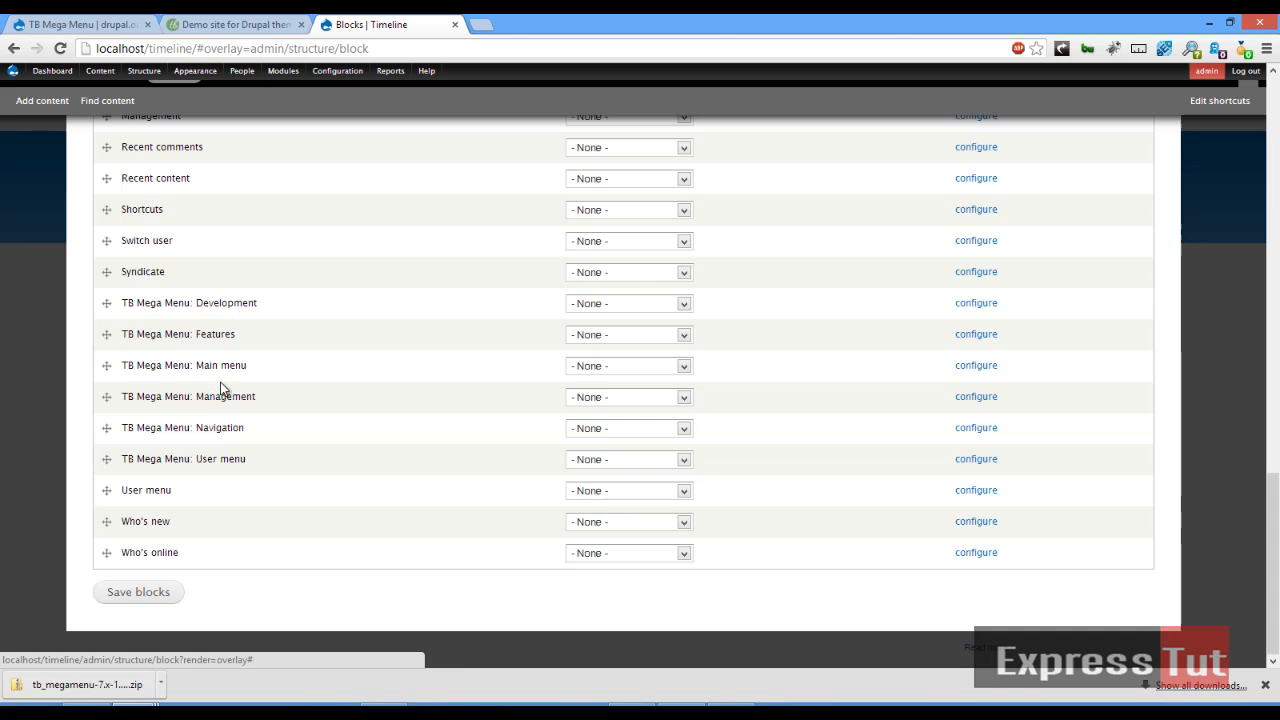
pyautogui.click(590, 369)
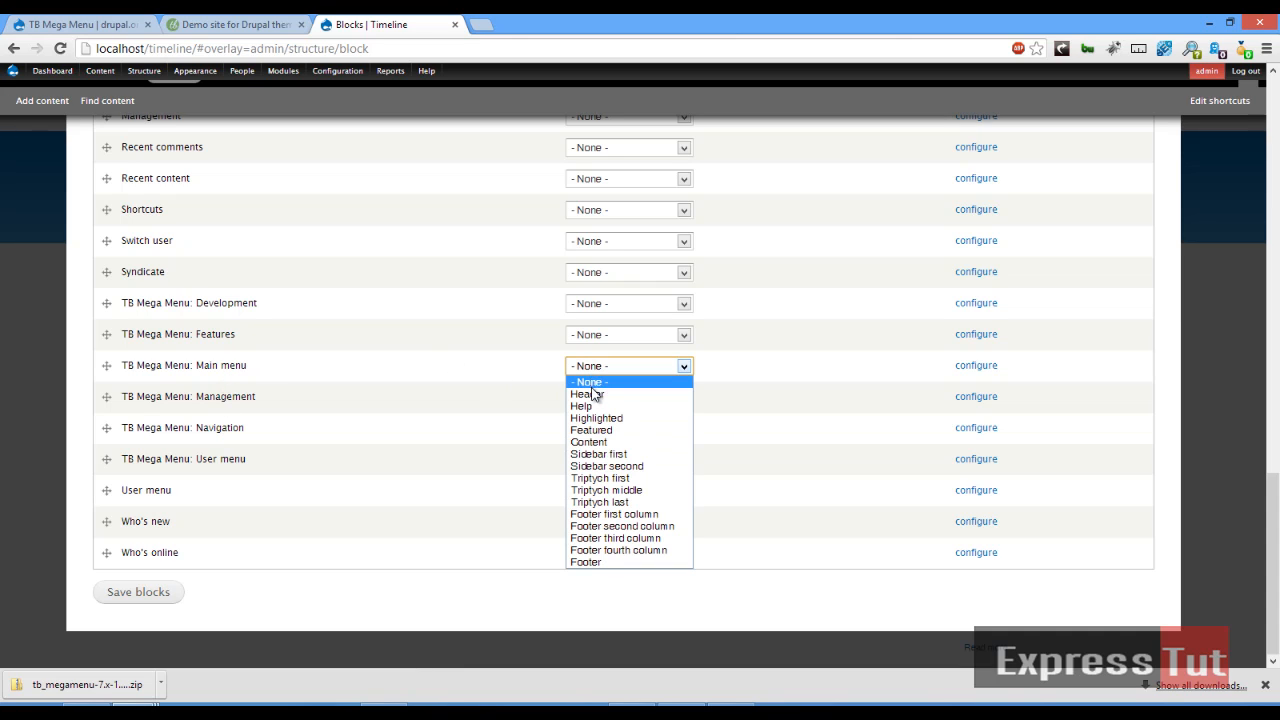
pyautogui.click(592, 395)
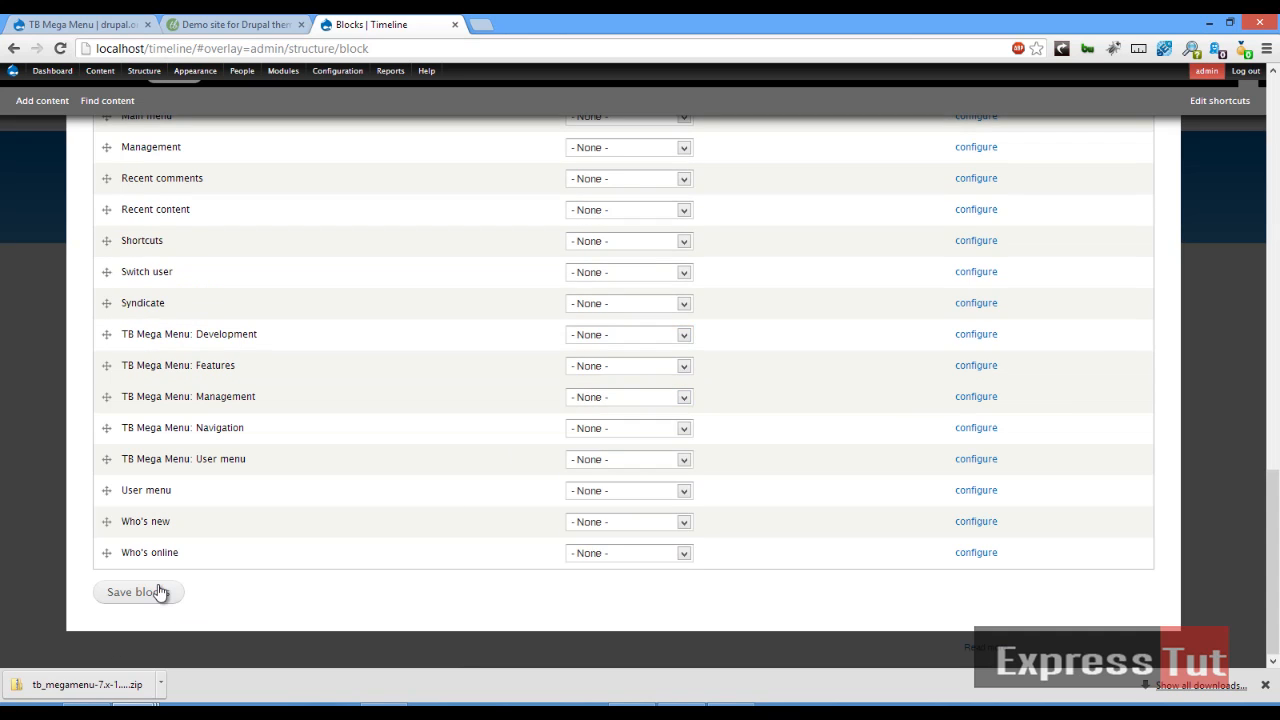
pyautogui.click(158, 592)
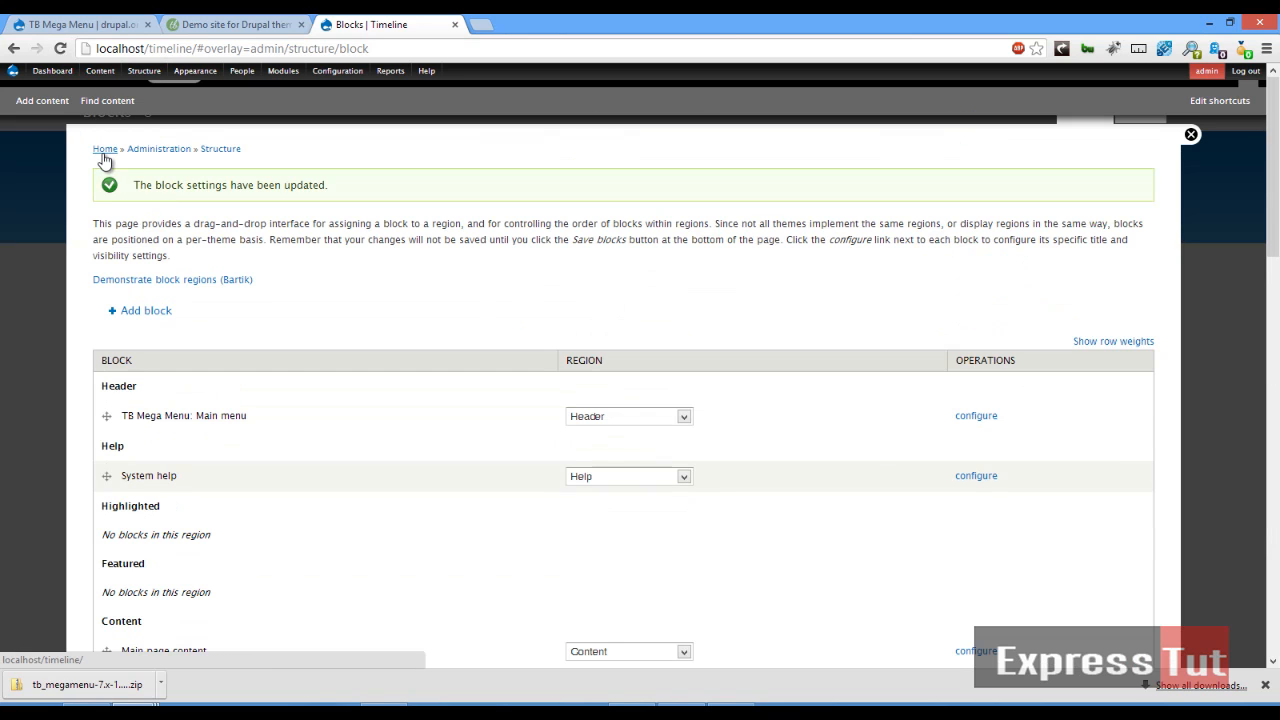
# - Open the site's home page in a new browser tab to view the mega menu in the header
pyautogui.rightClick(104, 158)
pyautogui.click(125, 168)
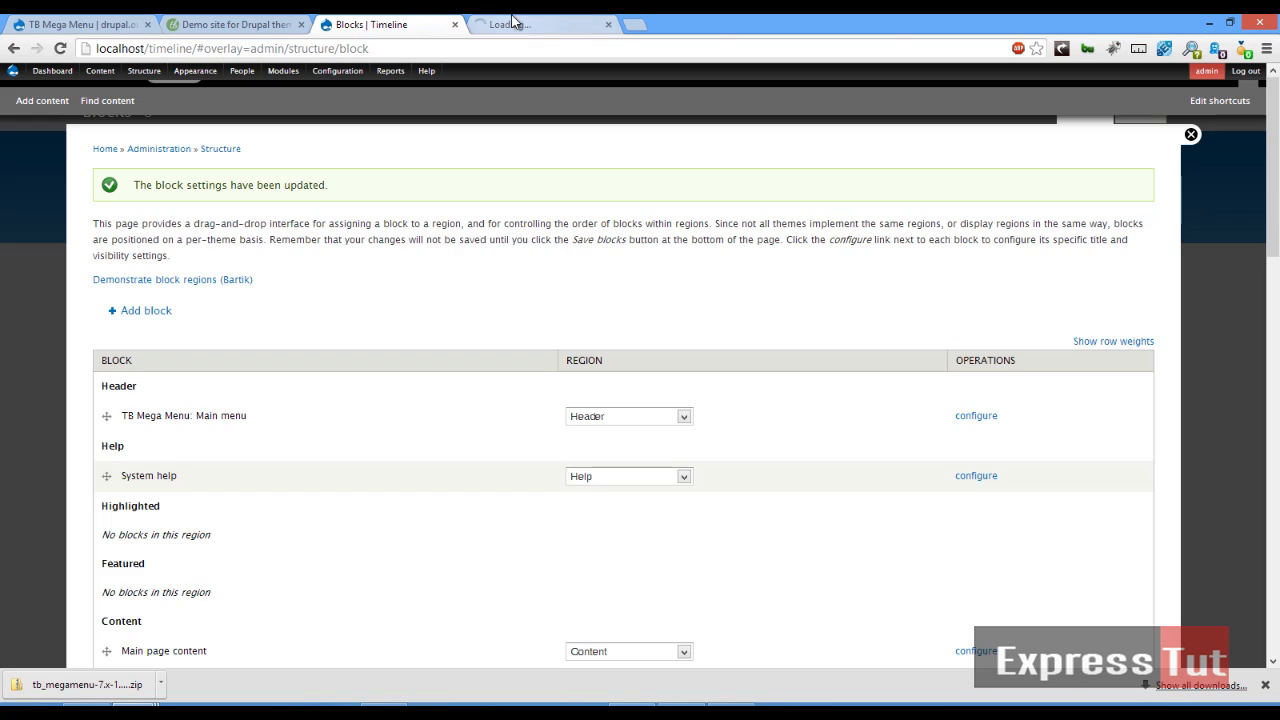
pyautogui.hotkey('ctrl', 'Tab')
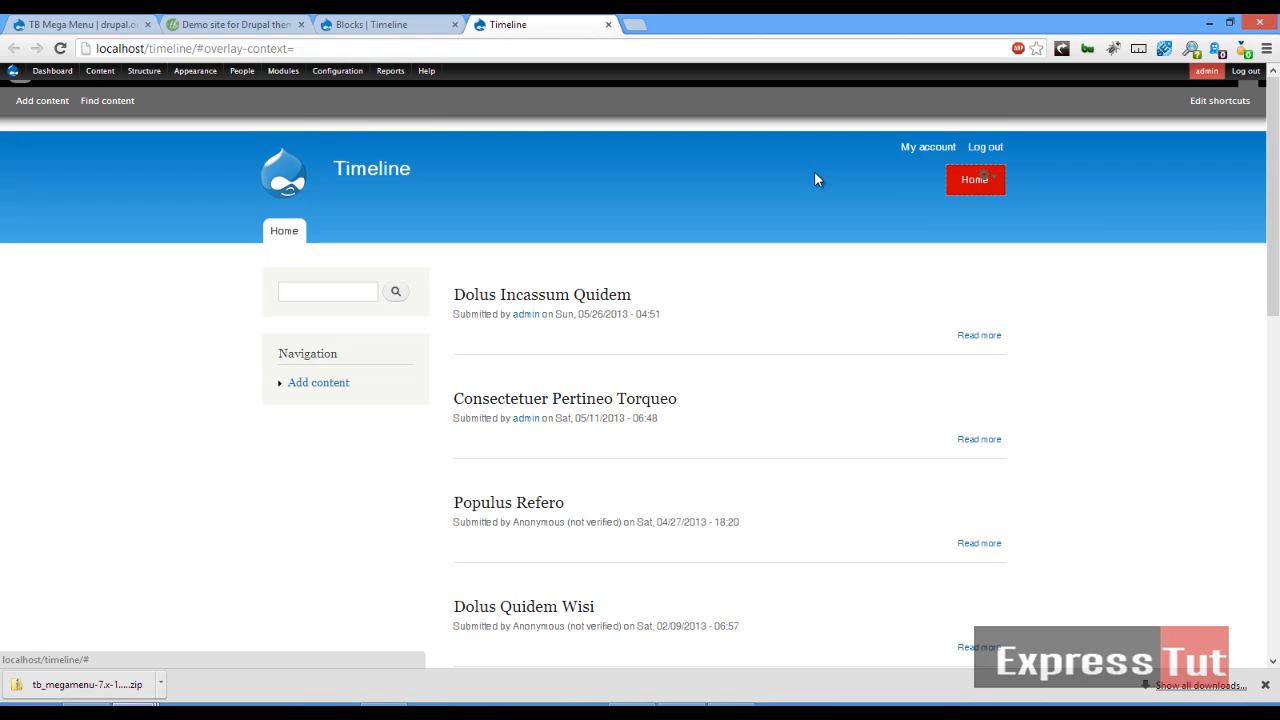
# - Generate 20 links for the Main menu using the Generate menus development tool
pyautogui.moveTo(337, 72)
pyautogui.moveTo(346, 104)
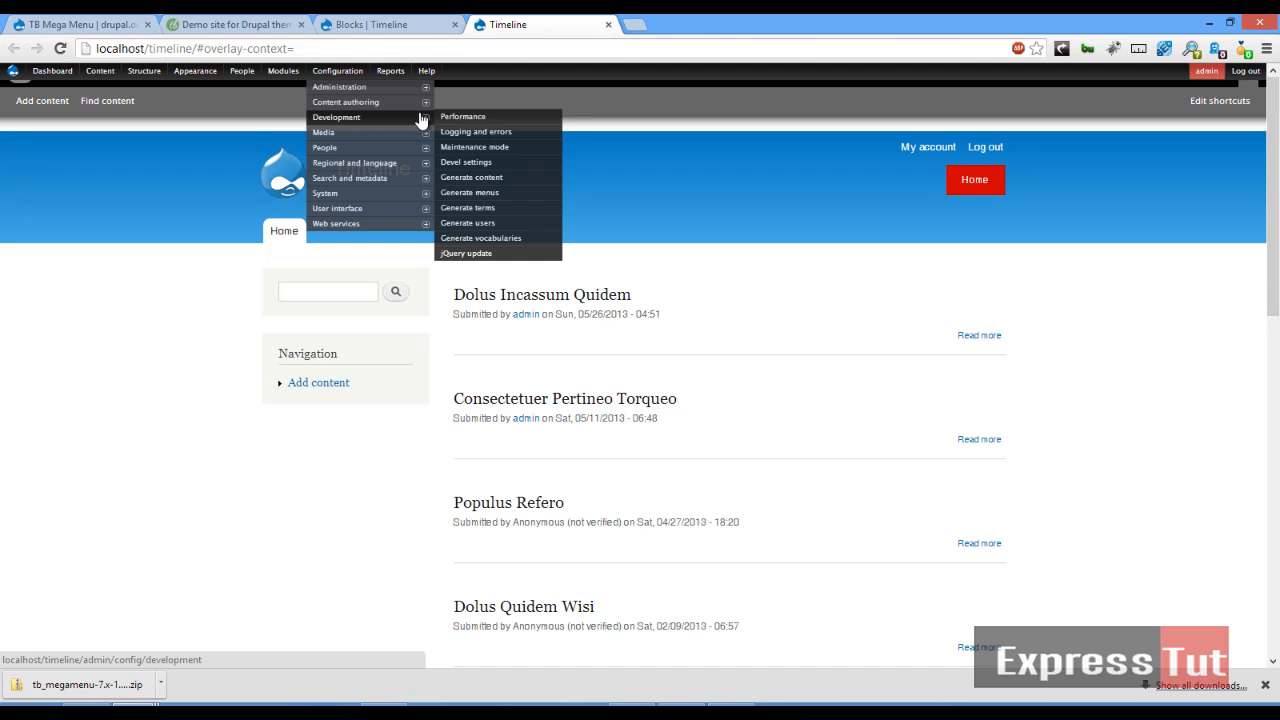
pyautogui.click(504, 193)
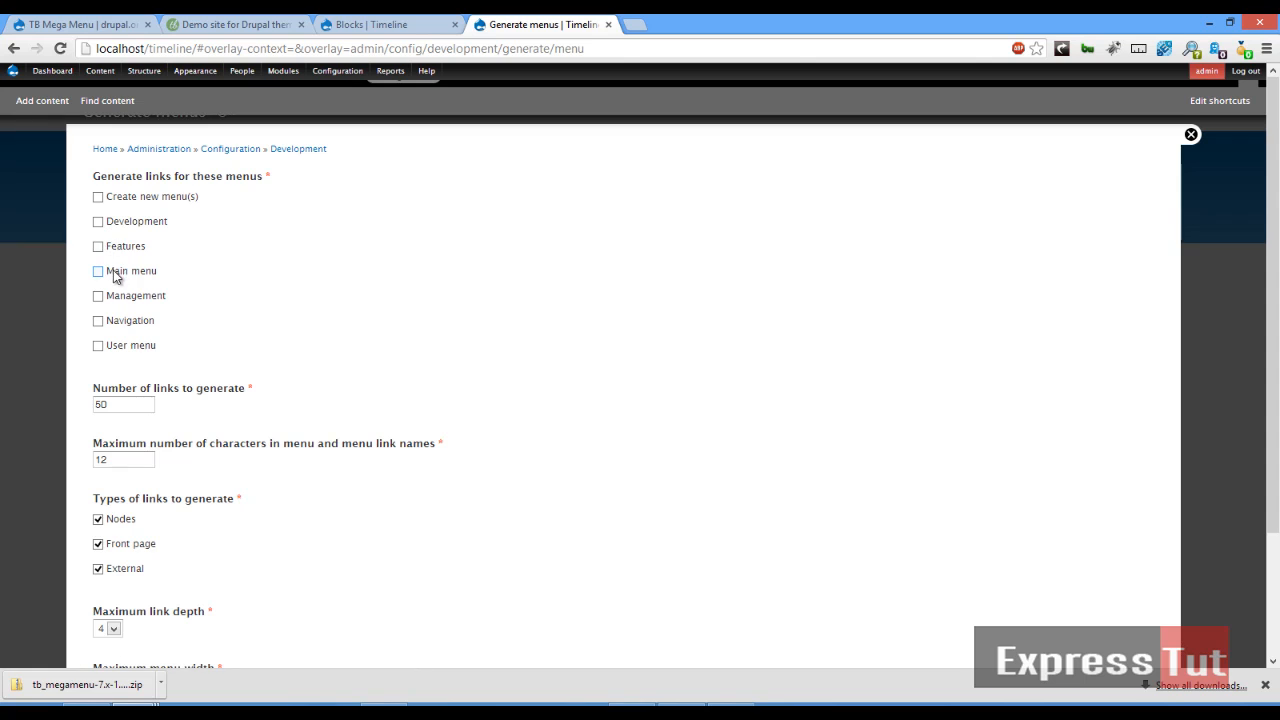
pyautogui.click(98, 271)
pyautogui.moveTo(102, 403); pyautogui.dragTo(0, 392)
pyautogui.write('2')
pyautogui.scroll(-2, 178, 575)
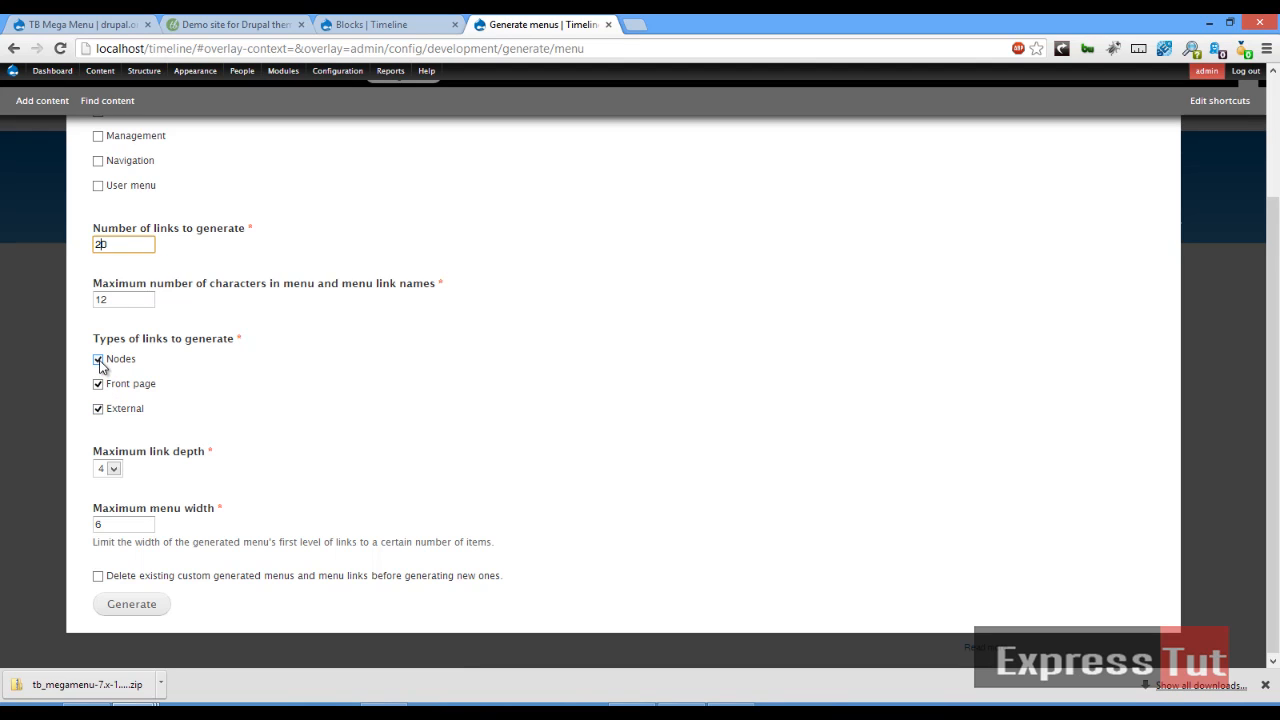
pyautogui.click(98, 361)
pyautogui.click(141, 606)
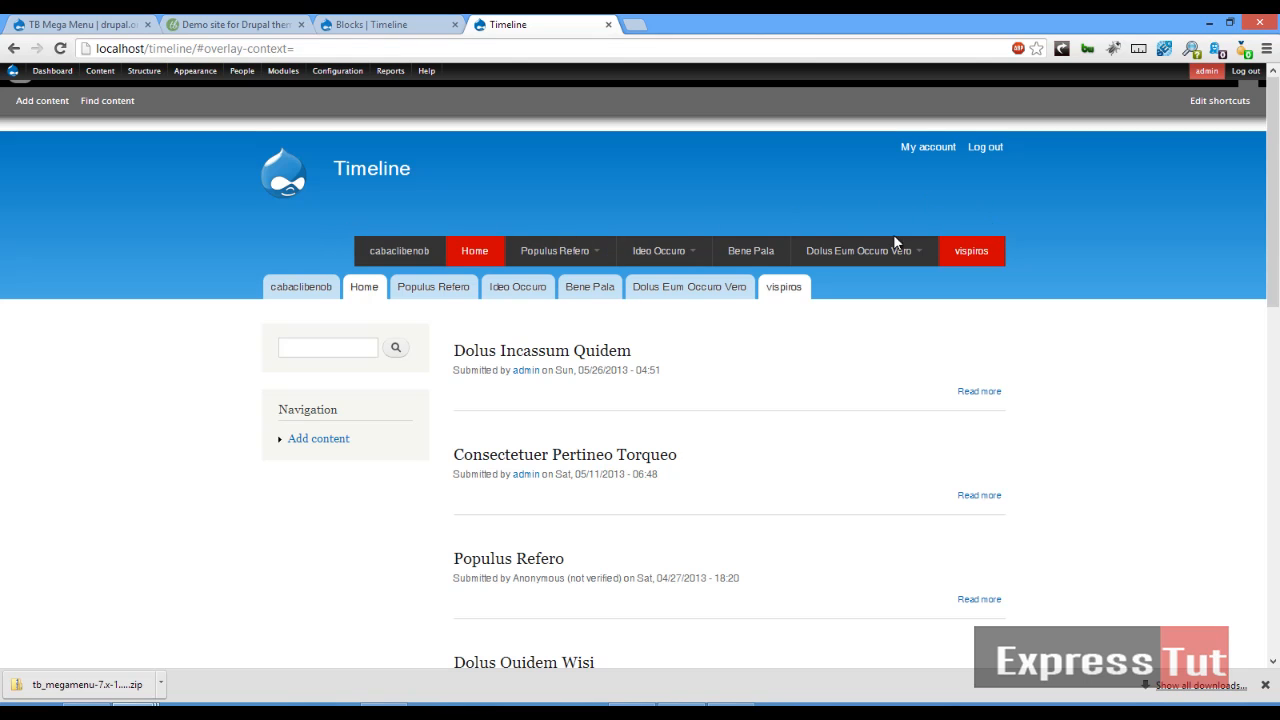
# - Open the Main menu's link list in a new browser tab and review the hierarchy of its links
pyautogui.moveTo(144, 76)
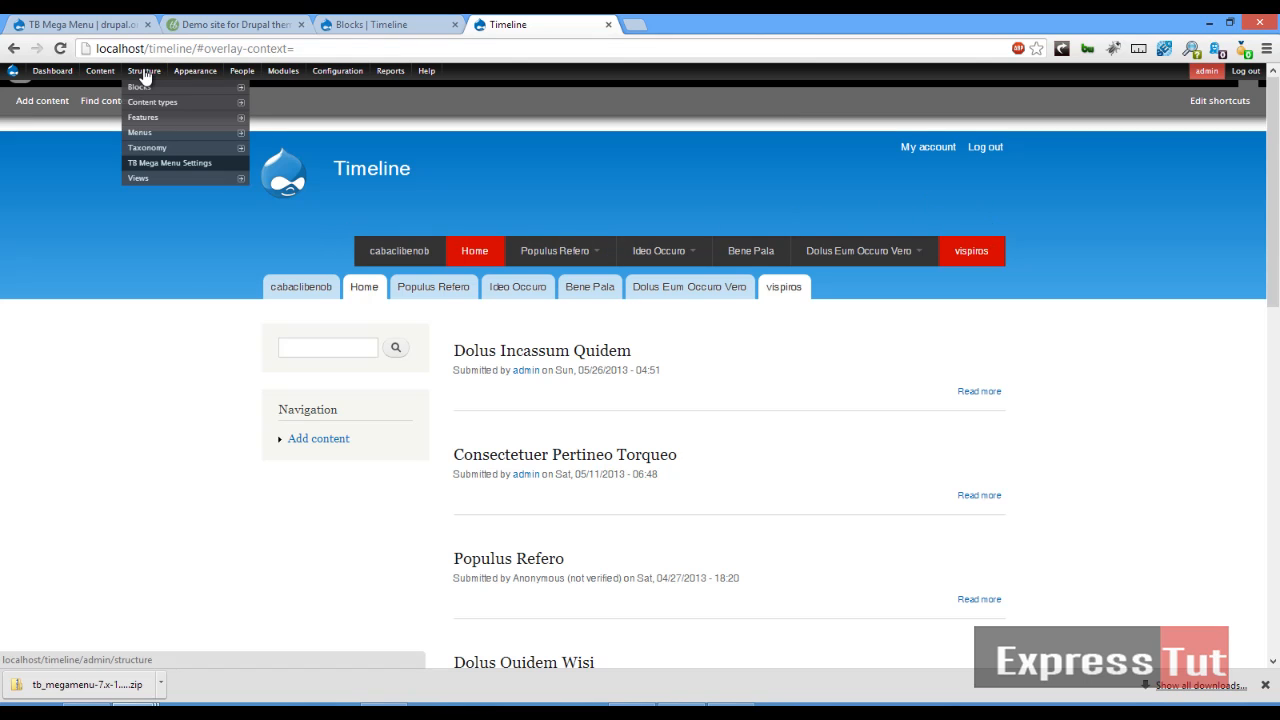
pyautogui.rightClick(158, 137)
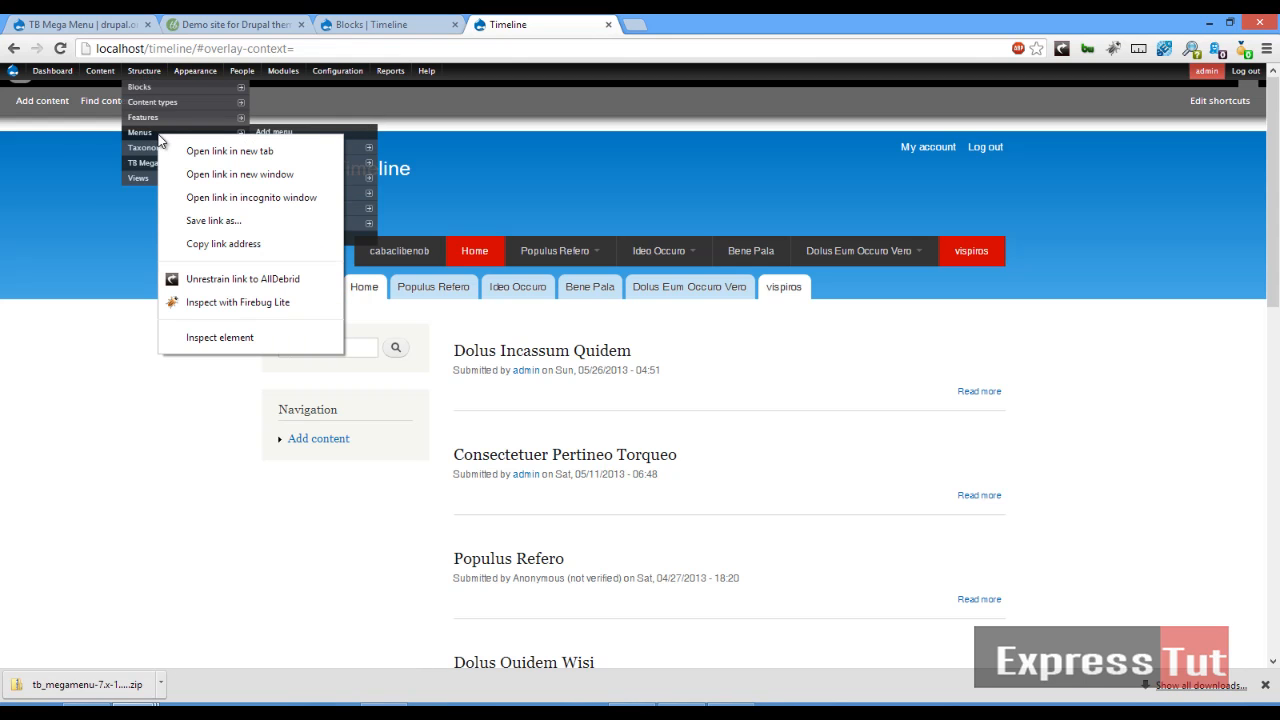
pyautogui.press('Escape')
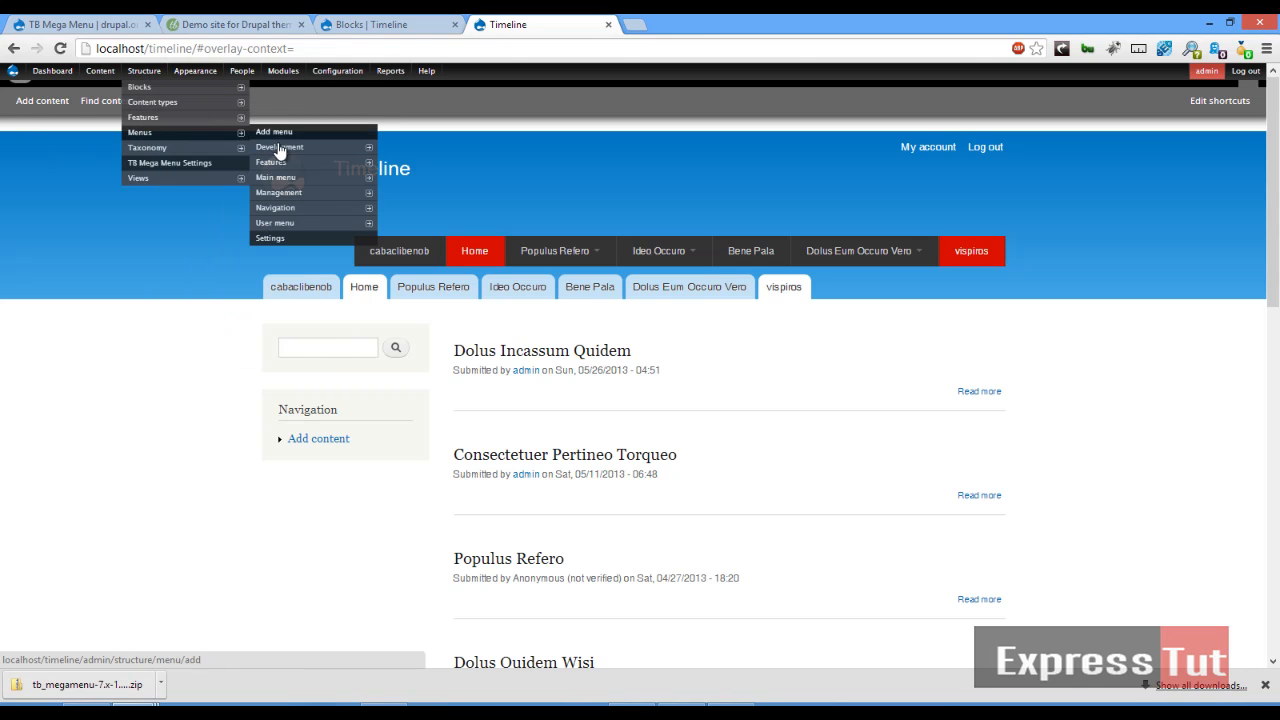
pyautogui.rightClick(289, 182)
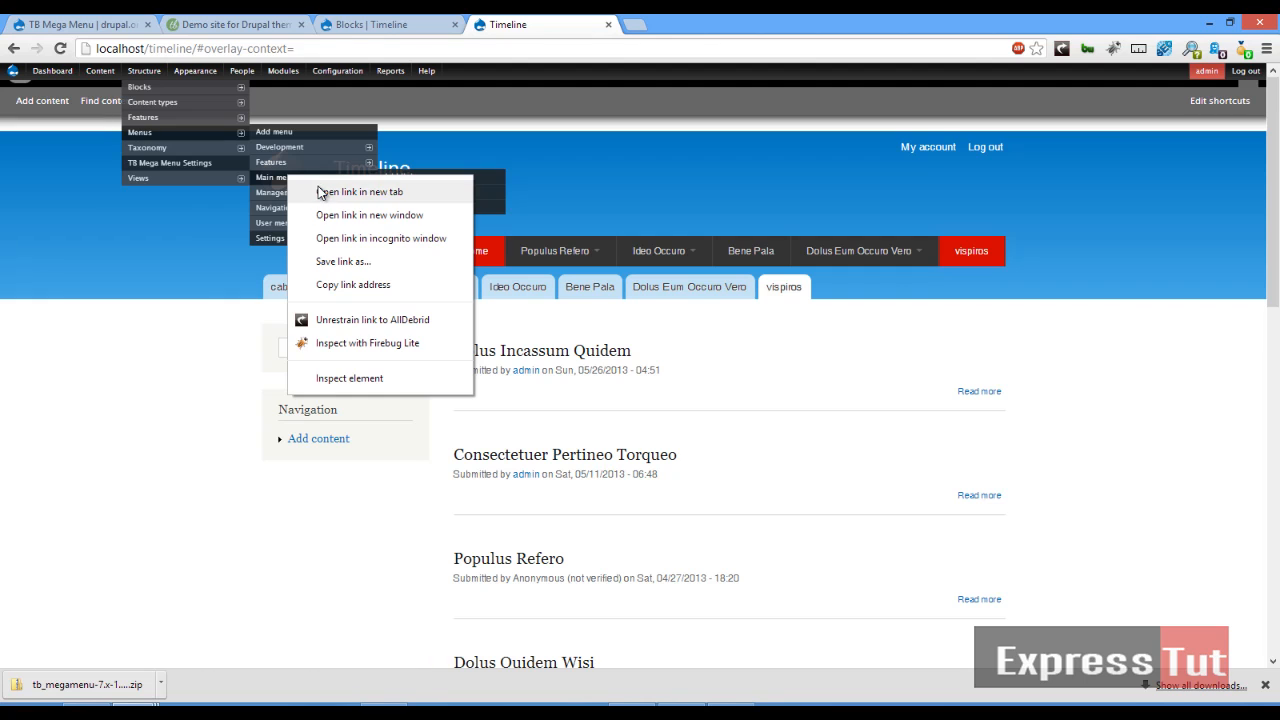
pyautogui.click(318, 191)
pyautogui.click(660, 22)
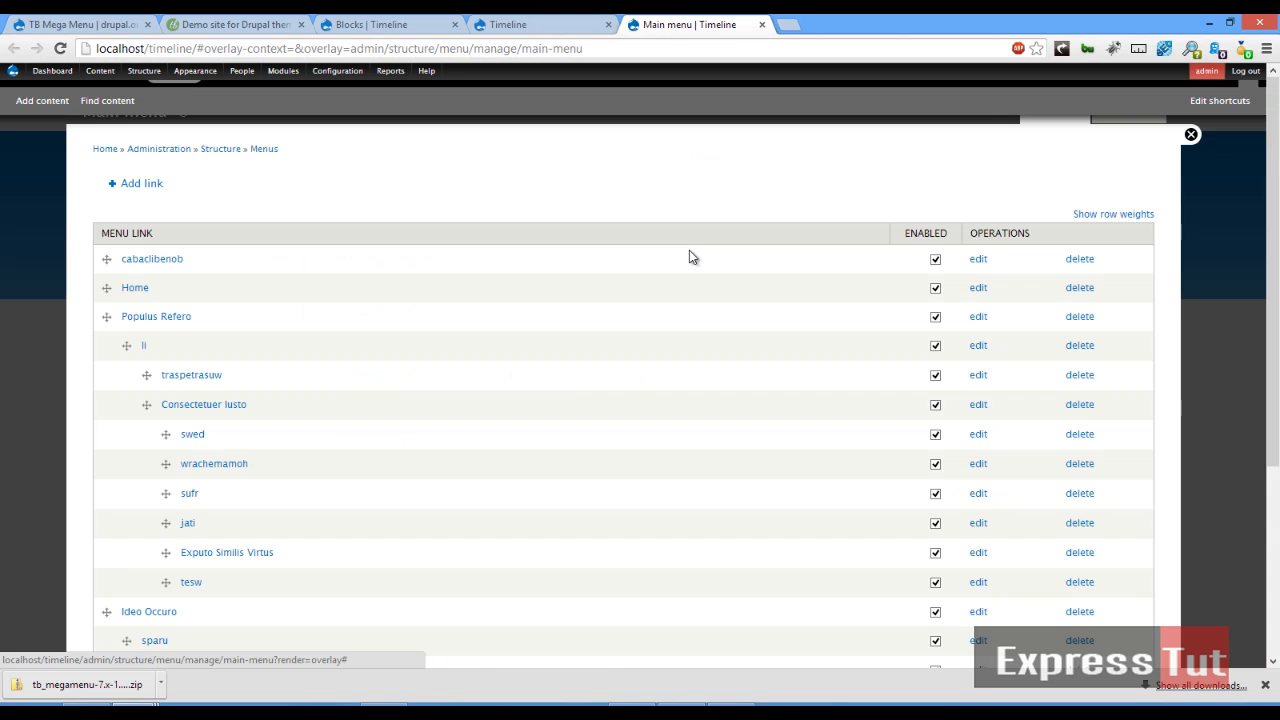
pyautogui.scroll(-4, 549, 371)
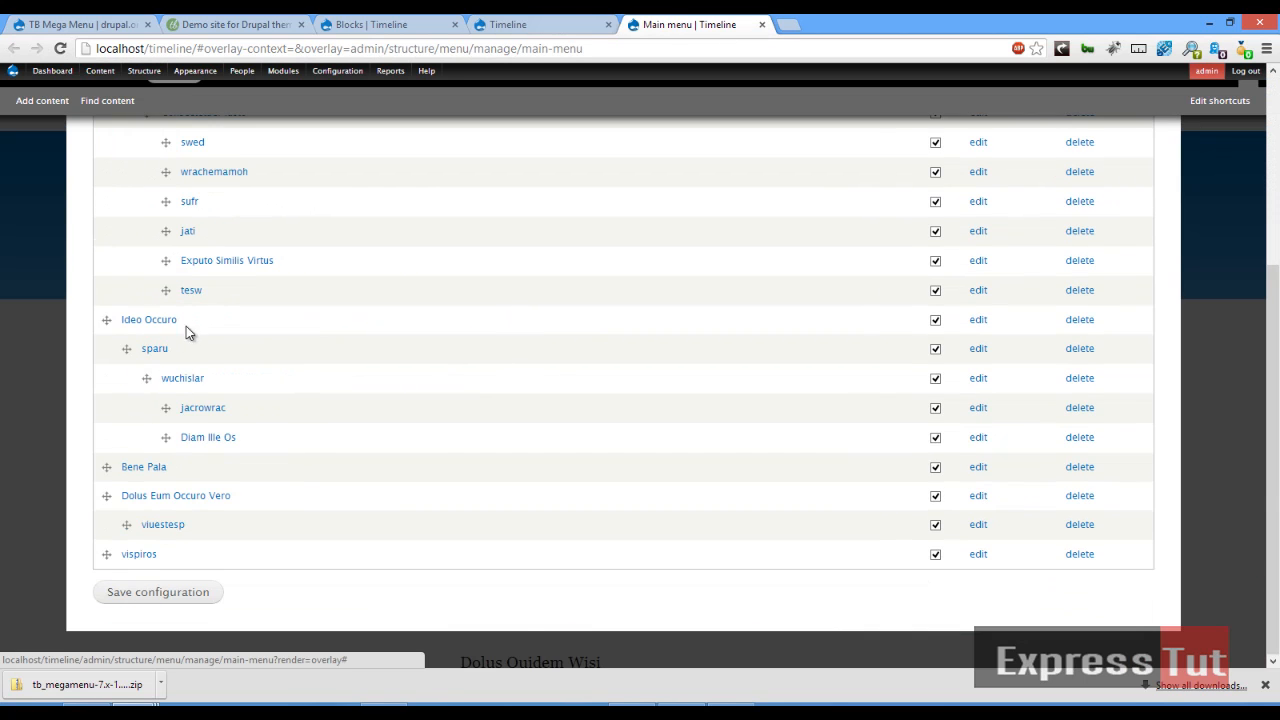
pyautogui.scroll(3, 186, 326)
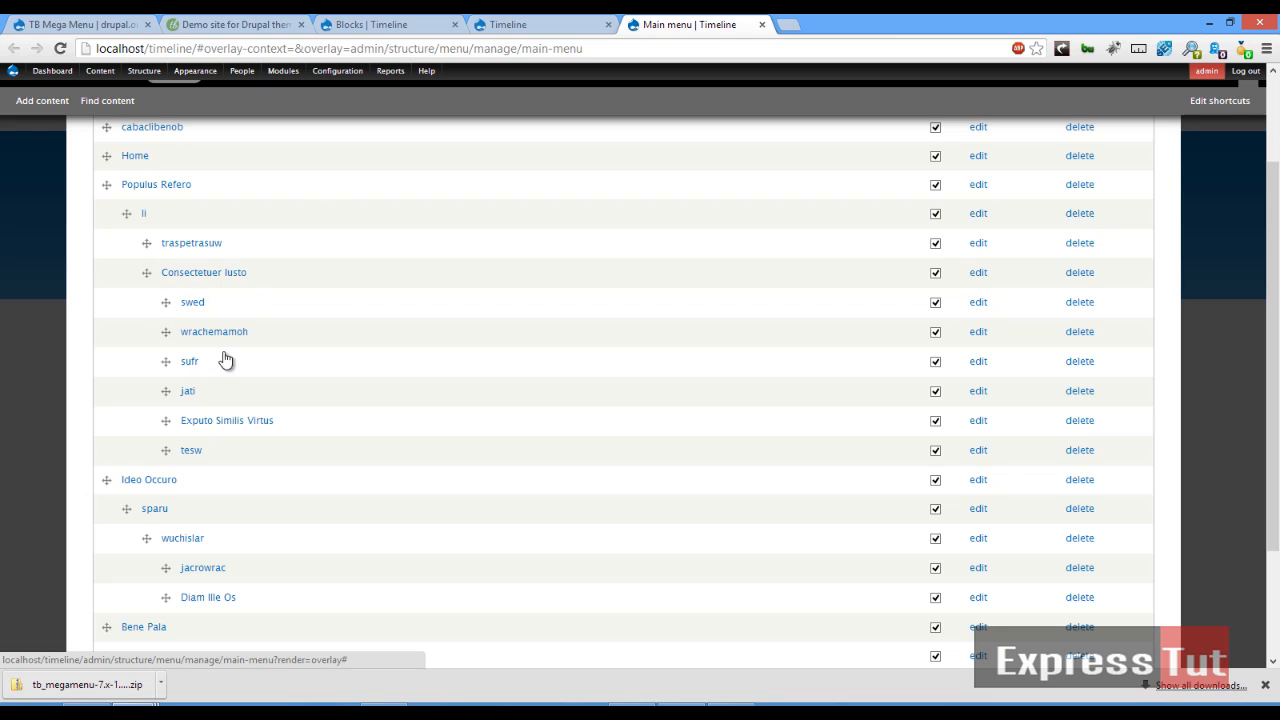
pyautogui.scroll(2, 246, 328)
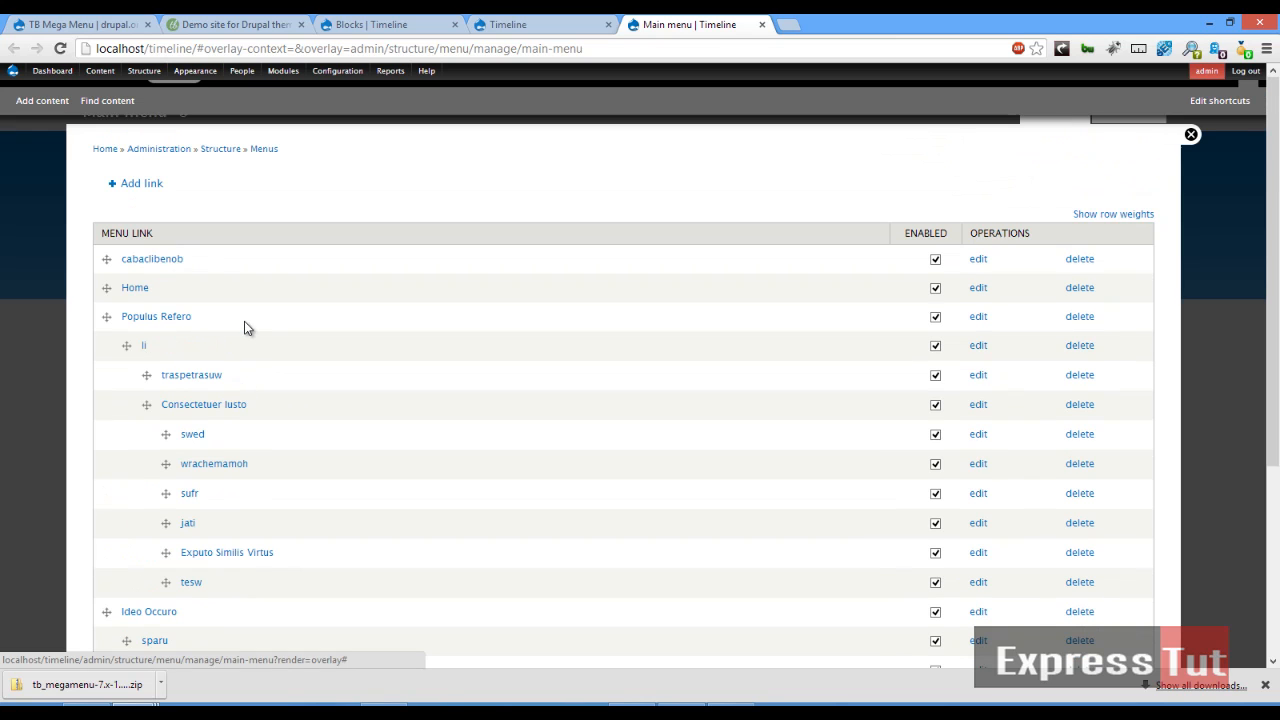
# - Return to the Timeline home page and examine the nested submenus of Populus Refero, Ideo Occuro and Dolus Eum Occuro Vero
pyautogui.click(508, 24)
pyautogui.moveTo(590, 245)
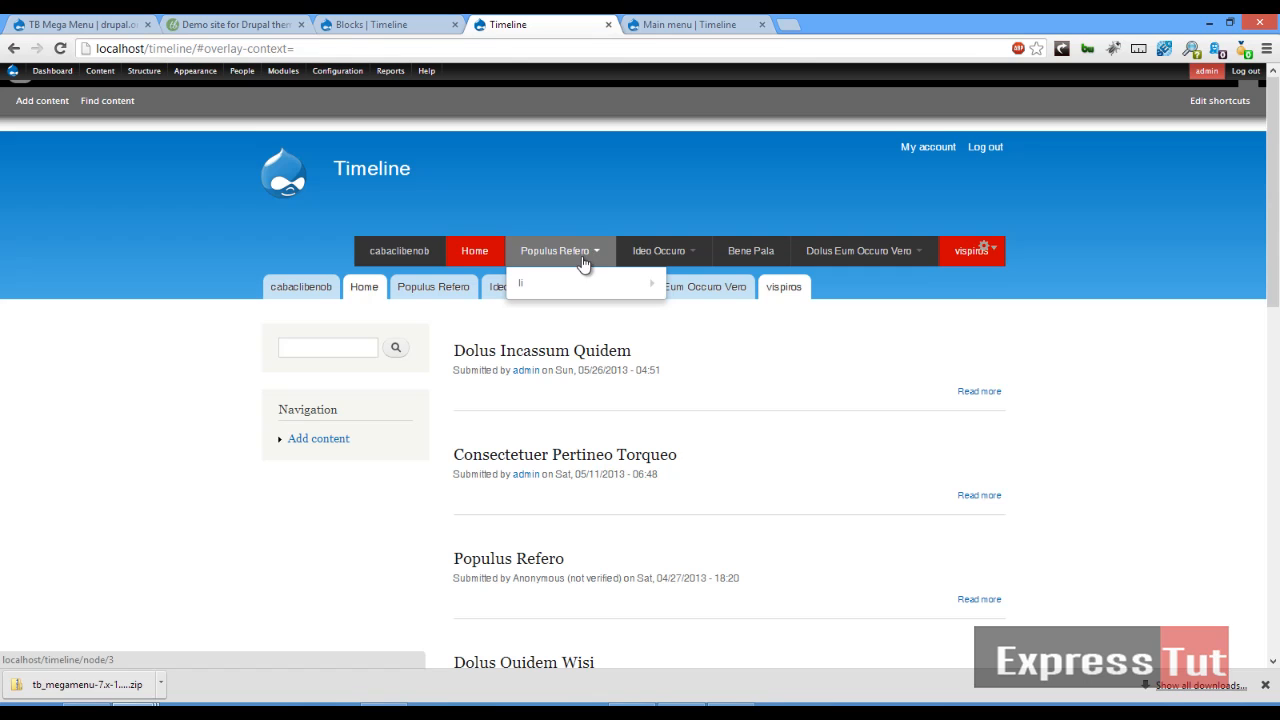
pyautogui.moveTo(585, 288)
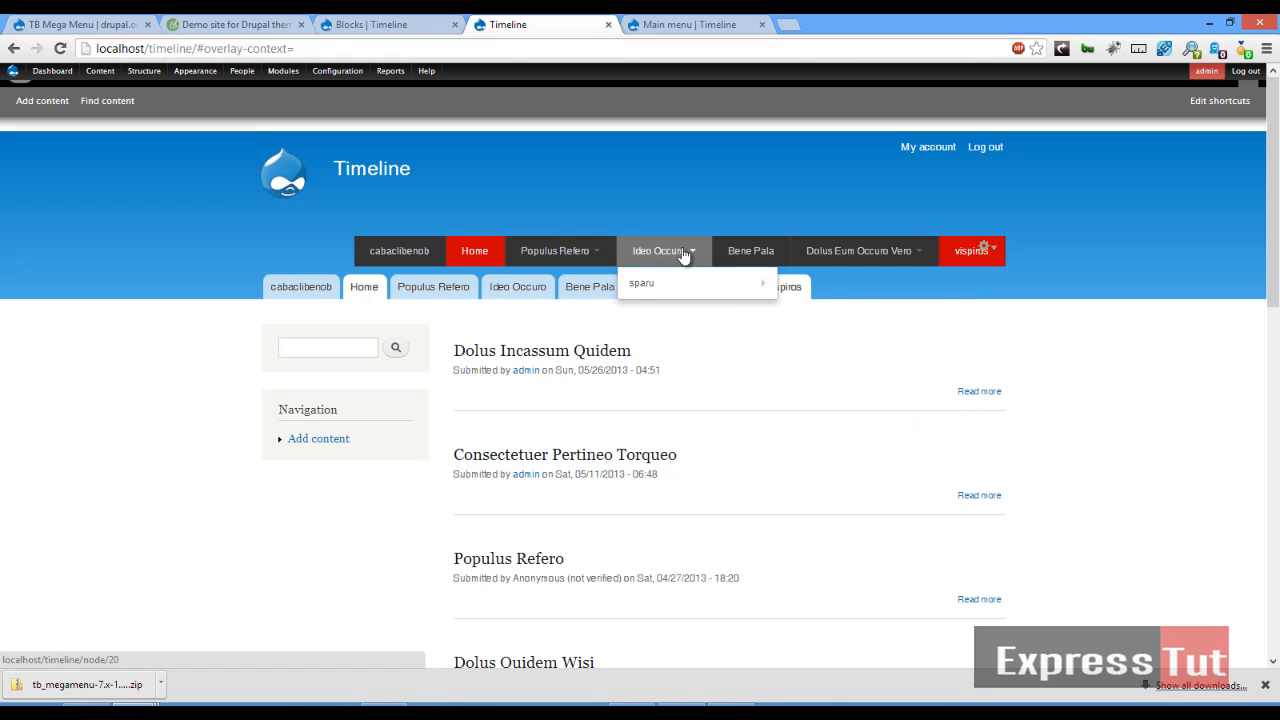
pyautogui.moveTo(693, 287)
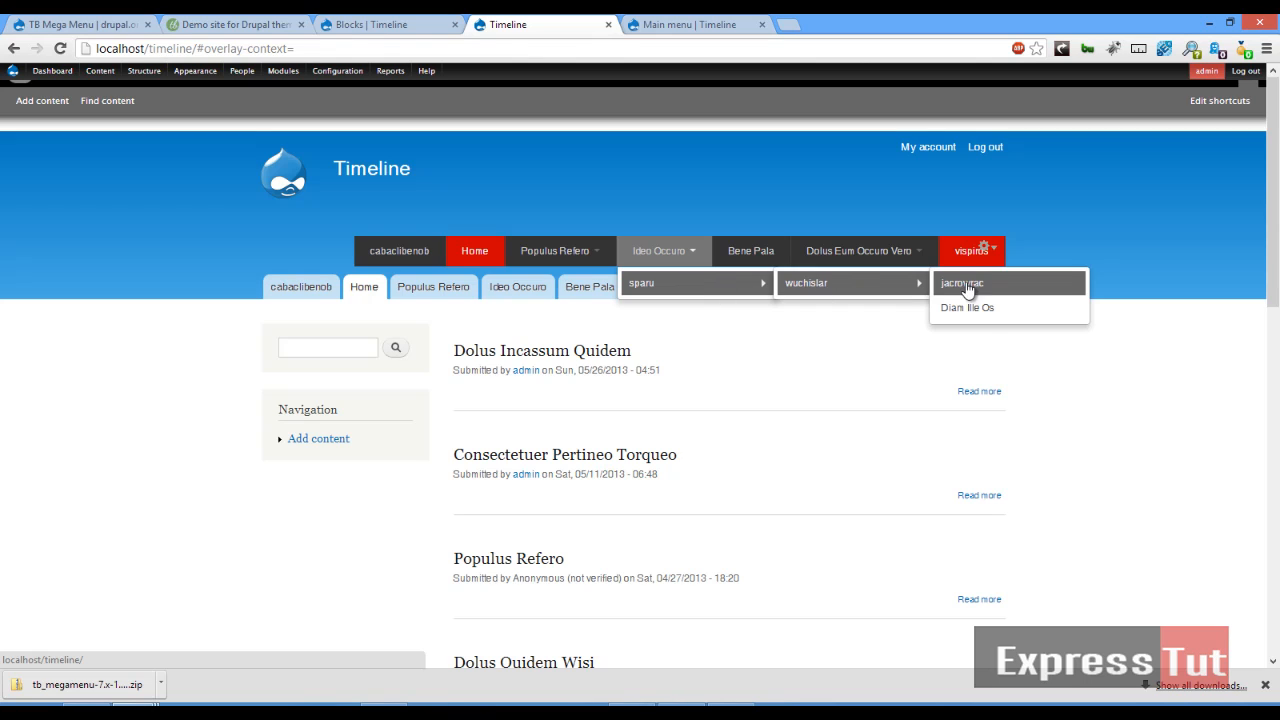
pyautogui.moveTo(870, 252)
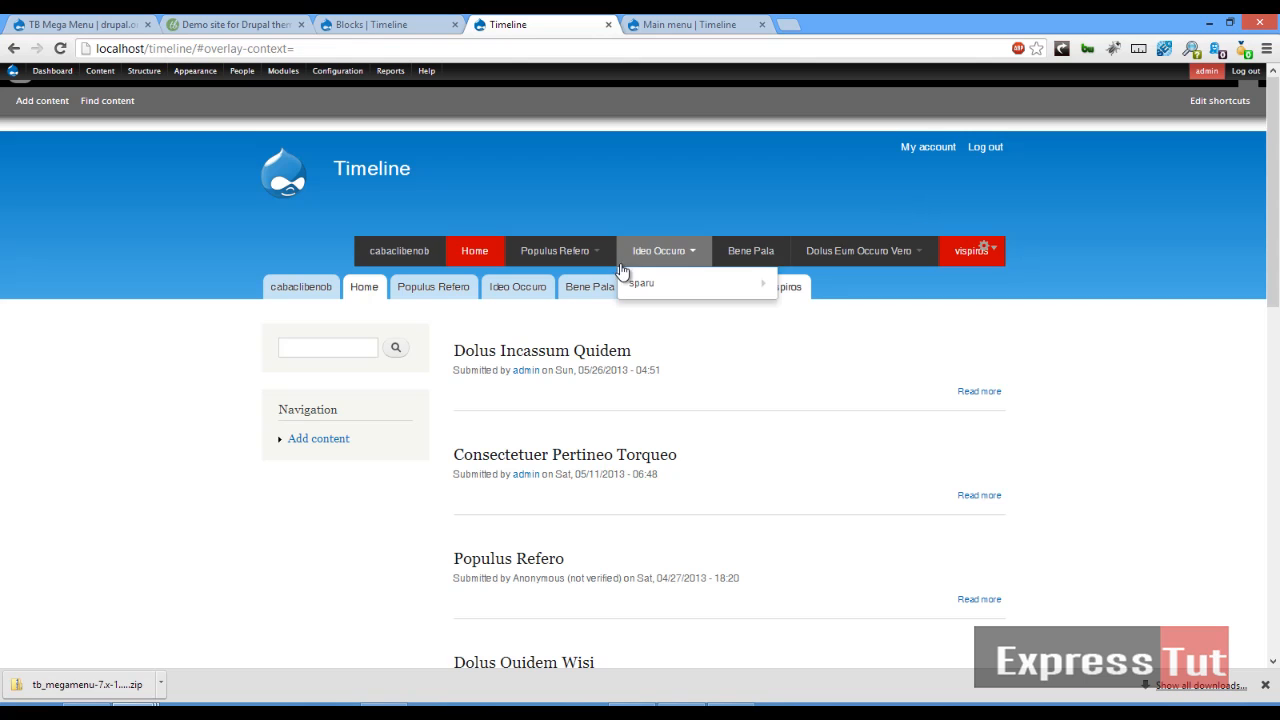
pyautogui.moveTo(570, 262)
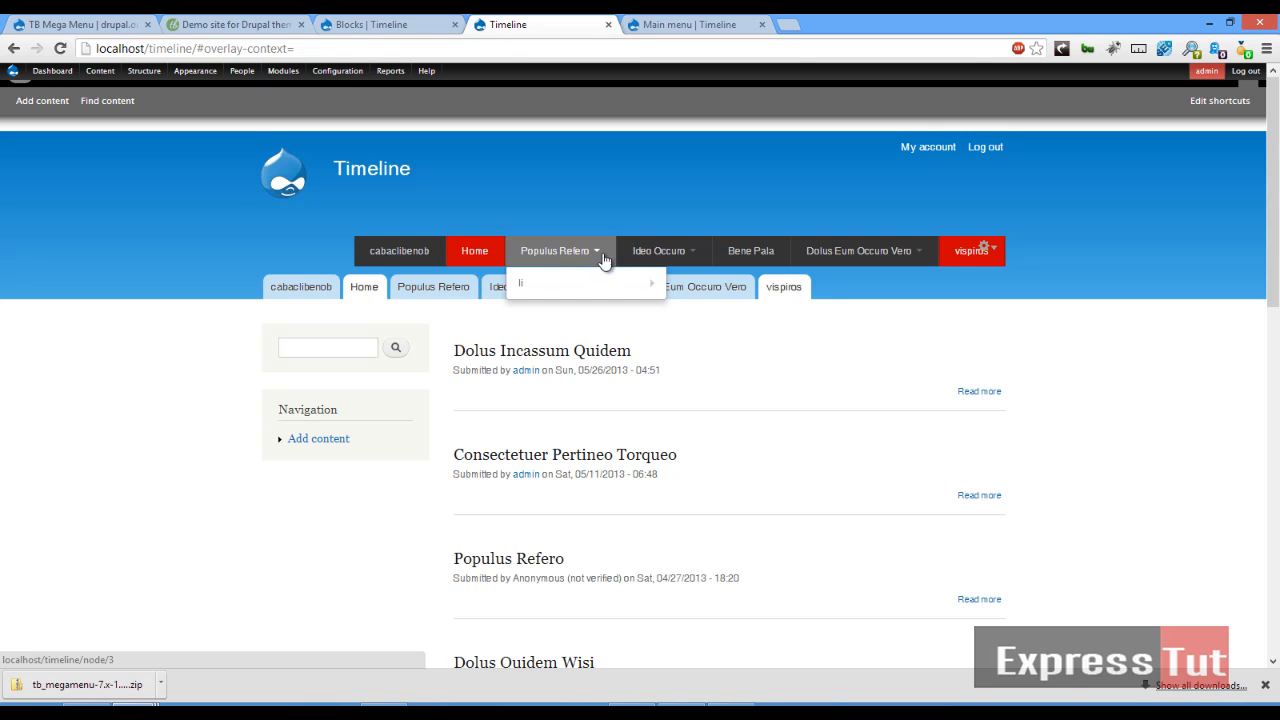
pyautogui.moveTo(645, 256)
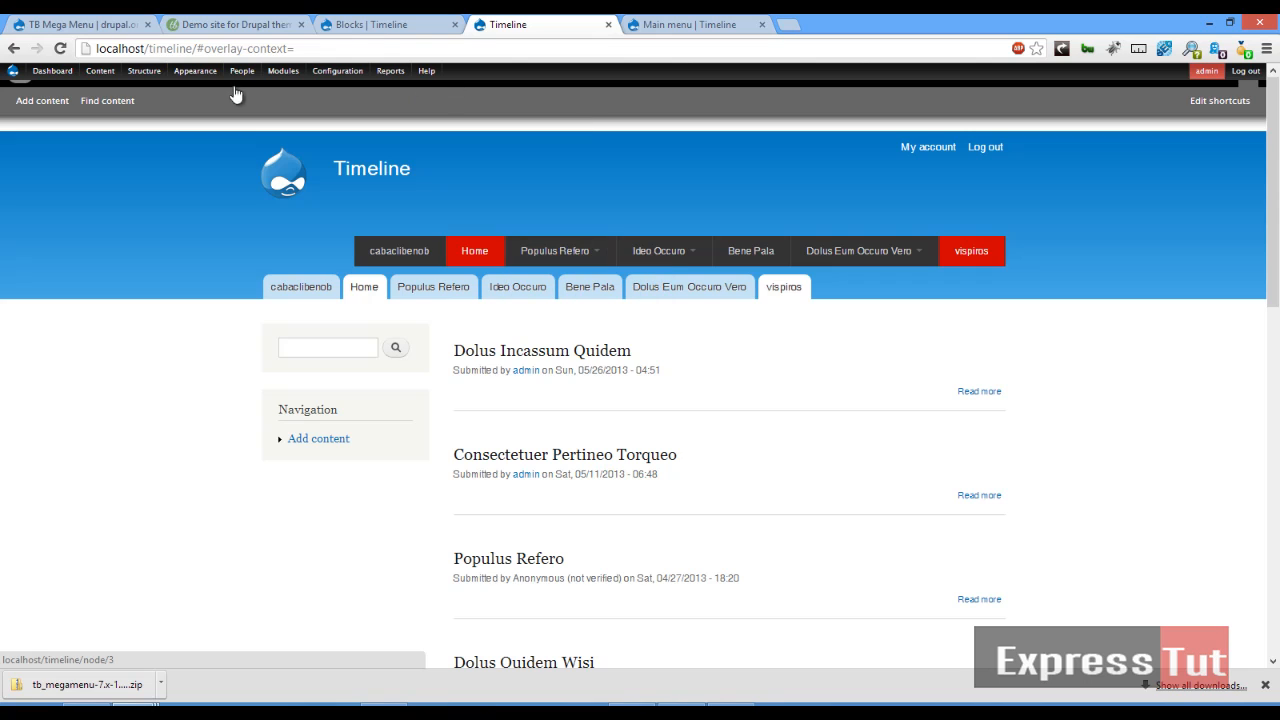
# - Open the TB Mega Menu settings in a new browser tab and open the configuration of main-menu
pyautogui.moveTo(138, 78)
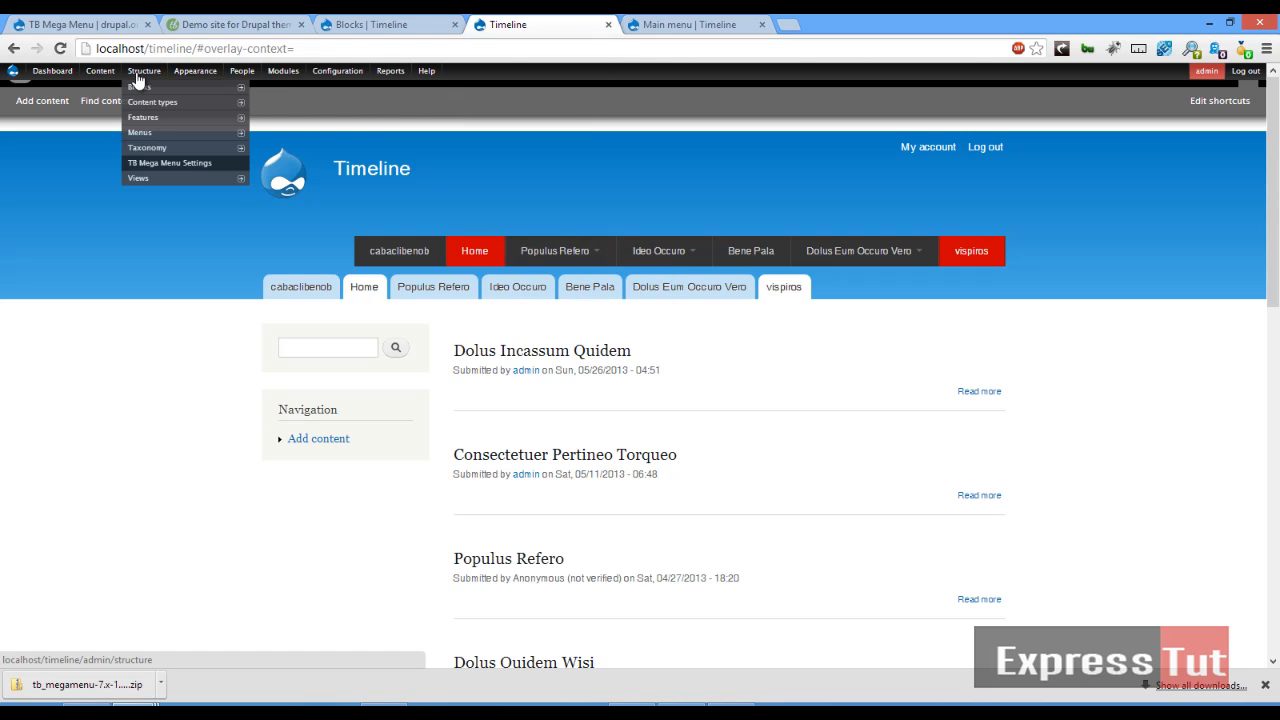
pyautogui.rightClick(158, 166)
pyautogui.click(180, 178)
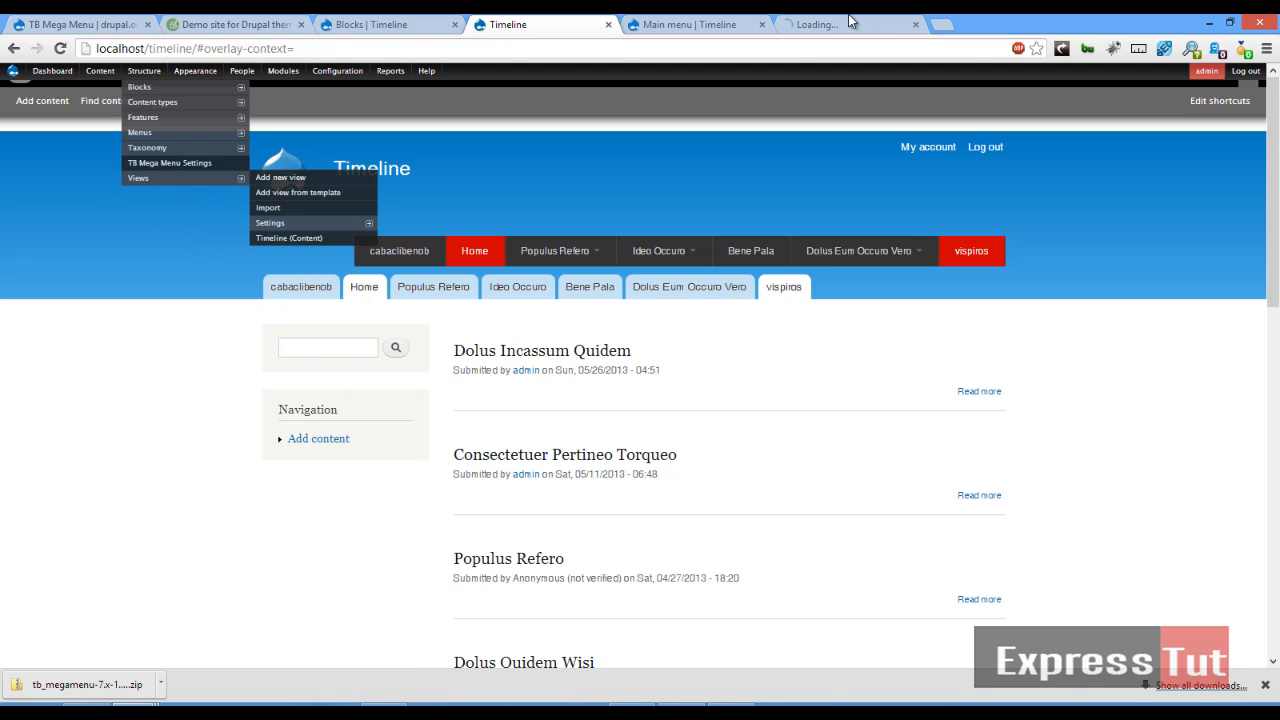
pyautogui.click(776, 22)
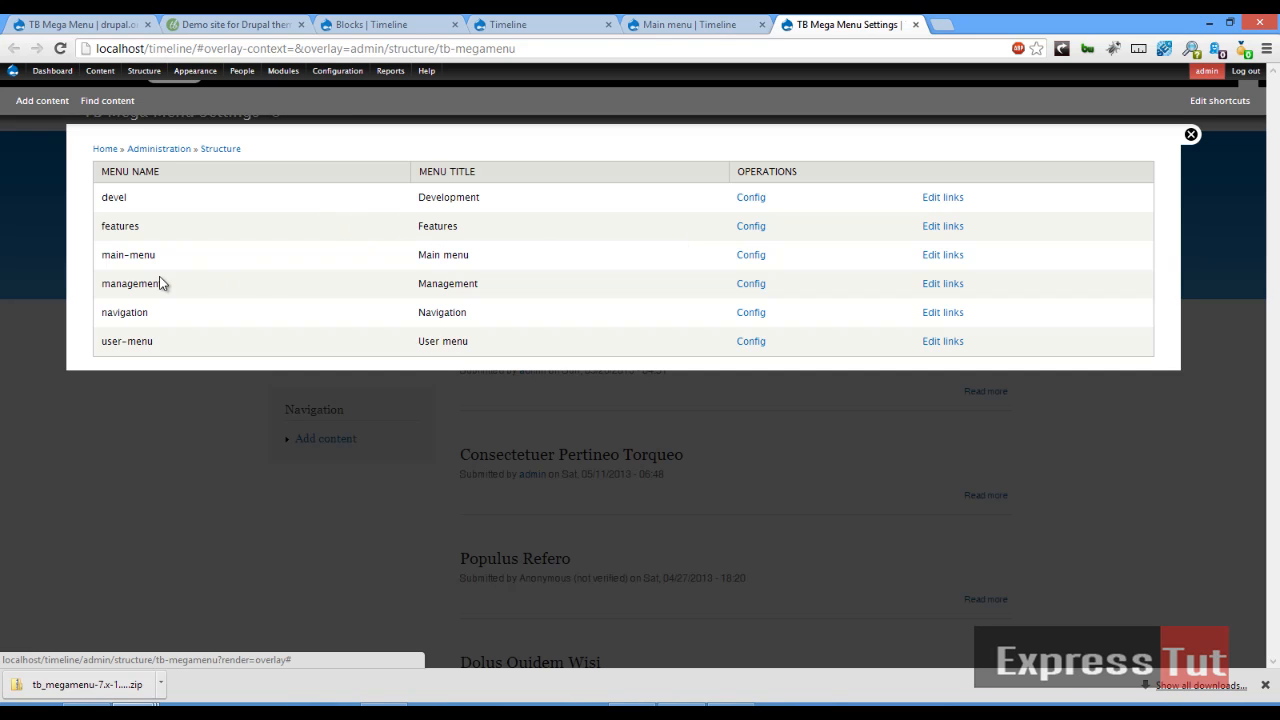
pyautogui.click(752, 254)
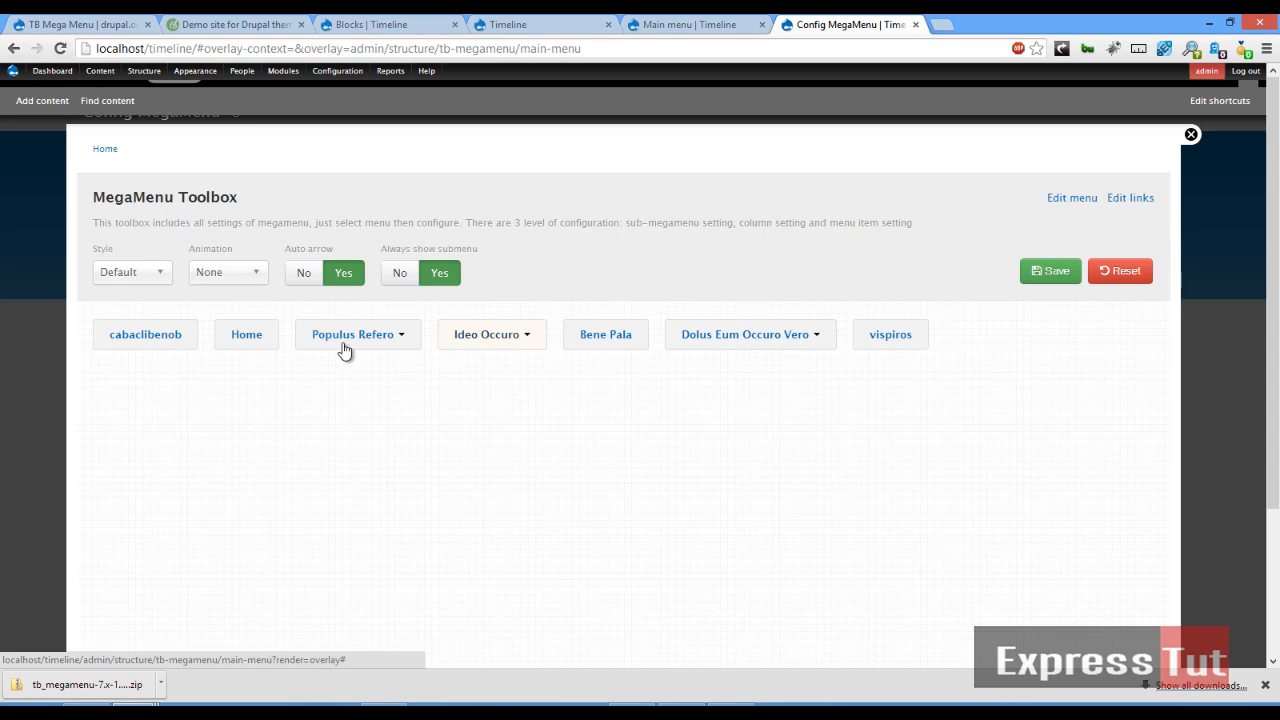
# - Examine the Style, Animation and Auto arrow options of the main menu's mega menu
pyautogui.click(150, 274)
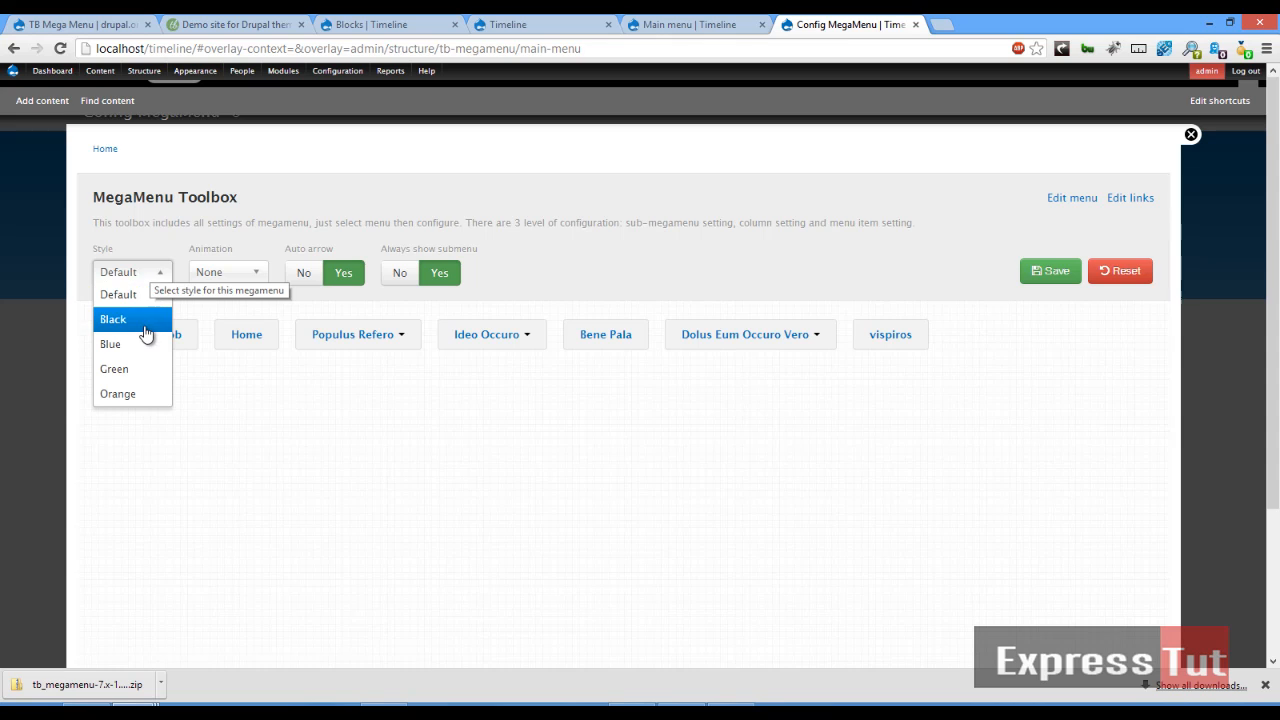
pyautogui.click(155, 277)
pyautogui.click(256, 276)
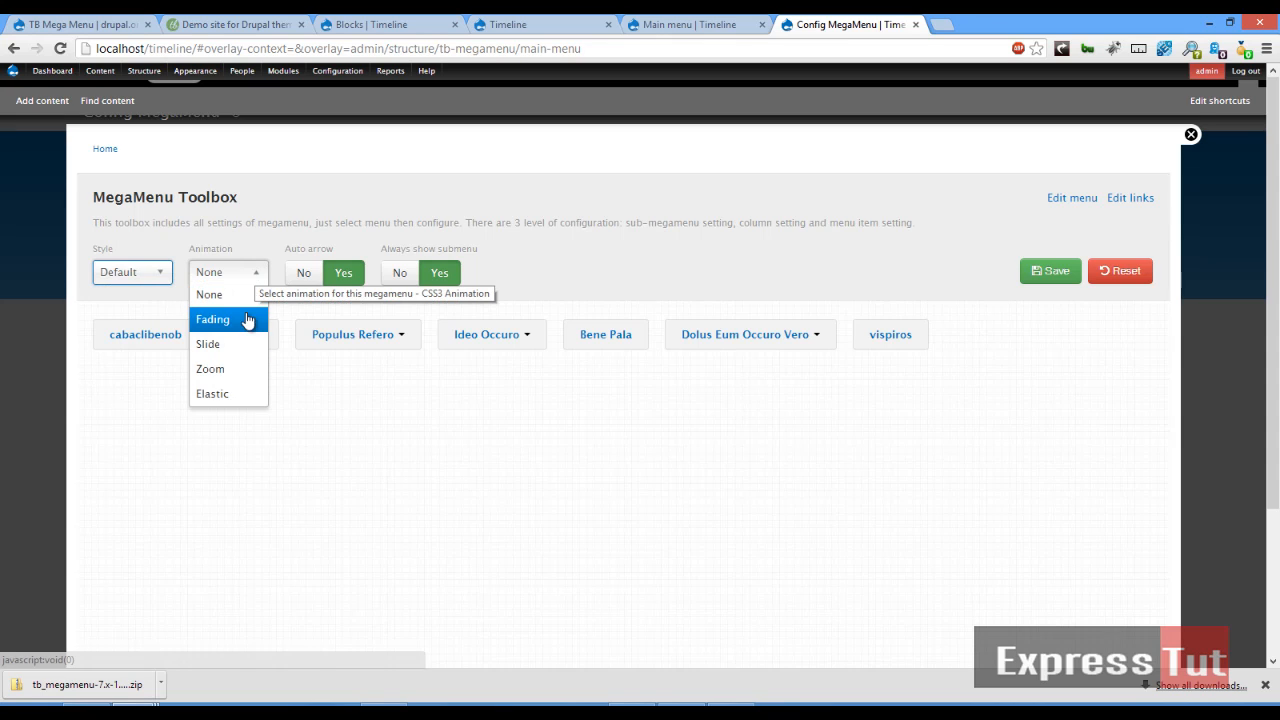
pyautogui.click(256, 273)
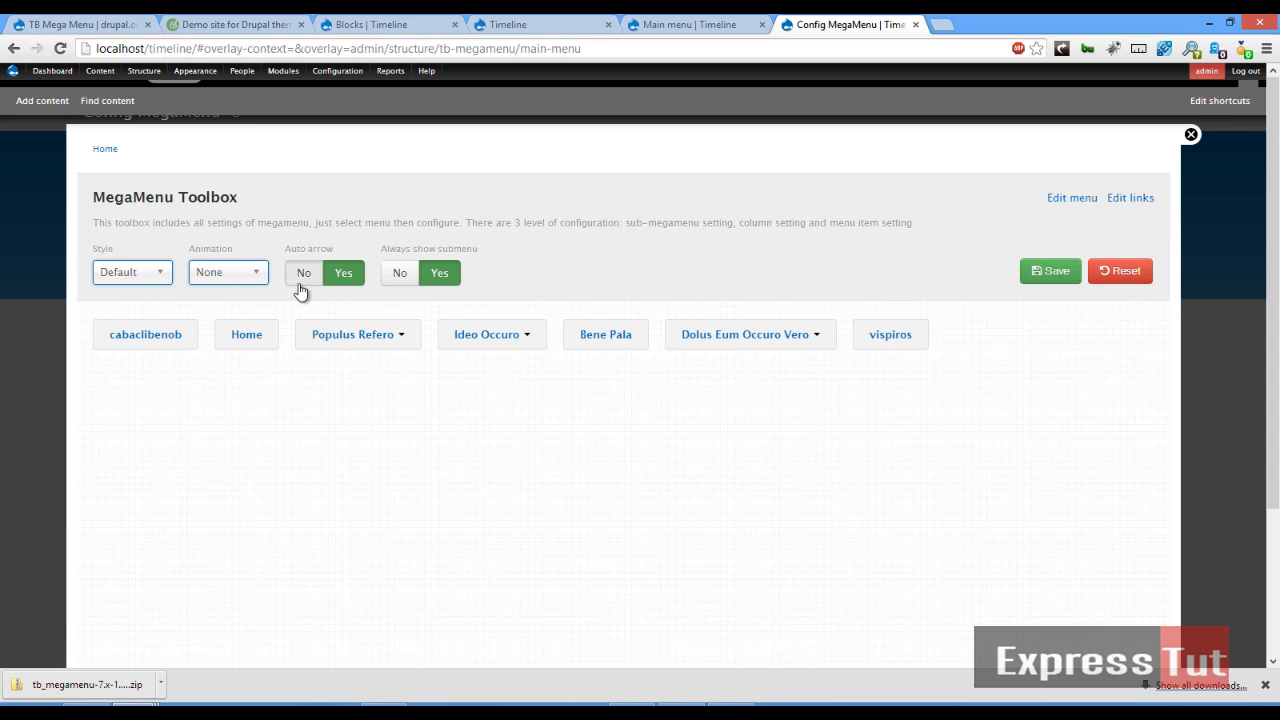
pyautogui.click(300, 278)
pyautogui.click(360, 277)
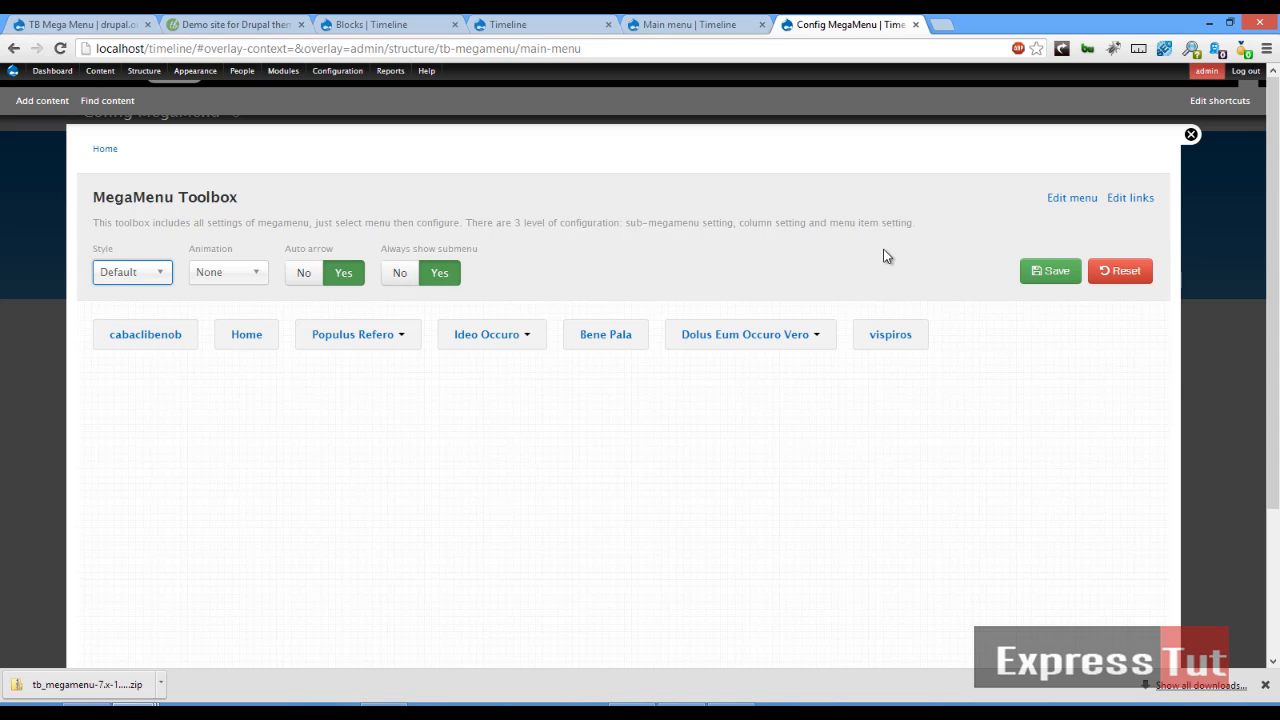
# - Expand Ideo Occuro and inspect the item, column and submenu settings available around its sparu link
pyautogui.click(522, 339)
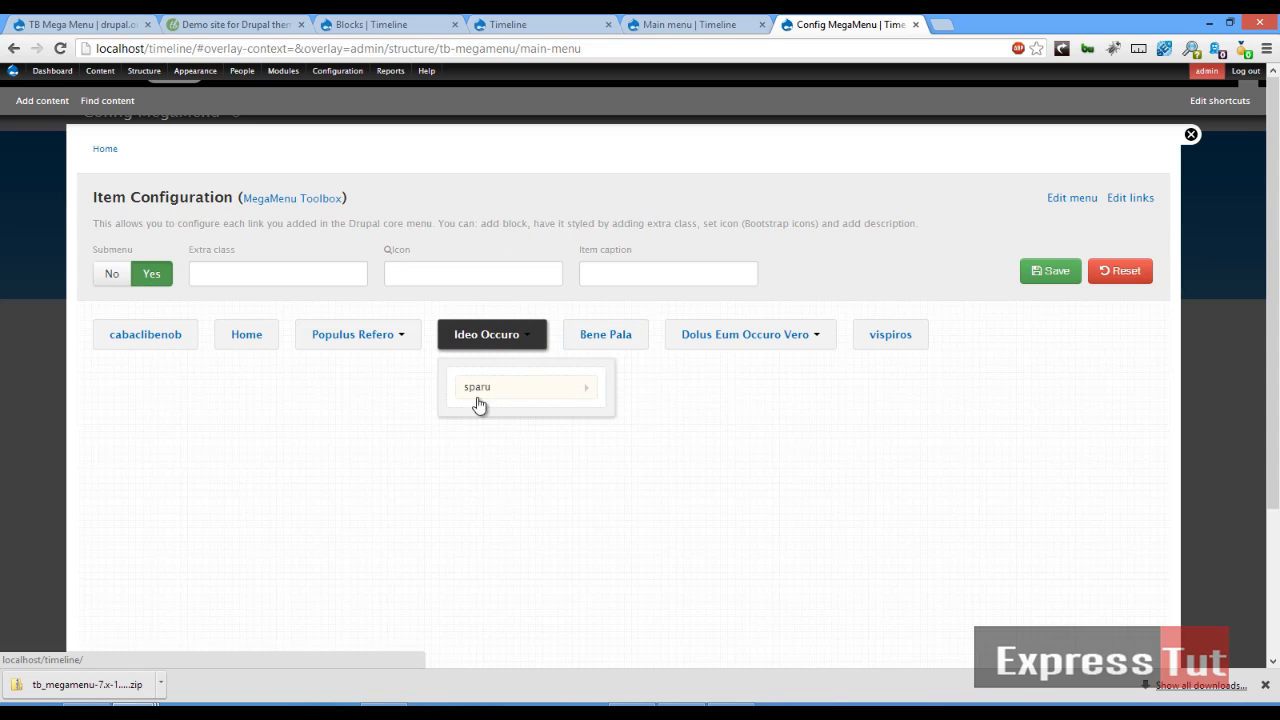
pyautogui.click(510, 392)
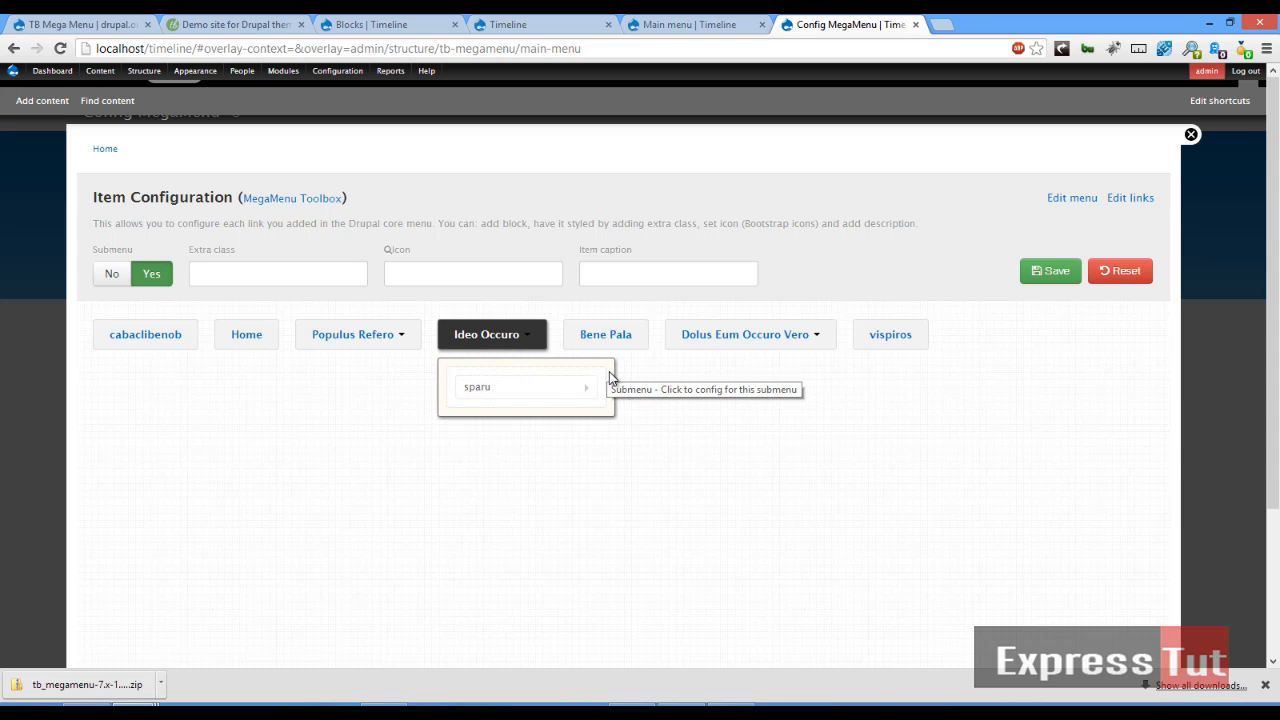
pyautogui.click(560, 398)
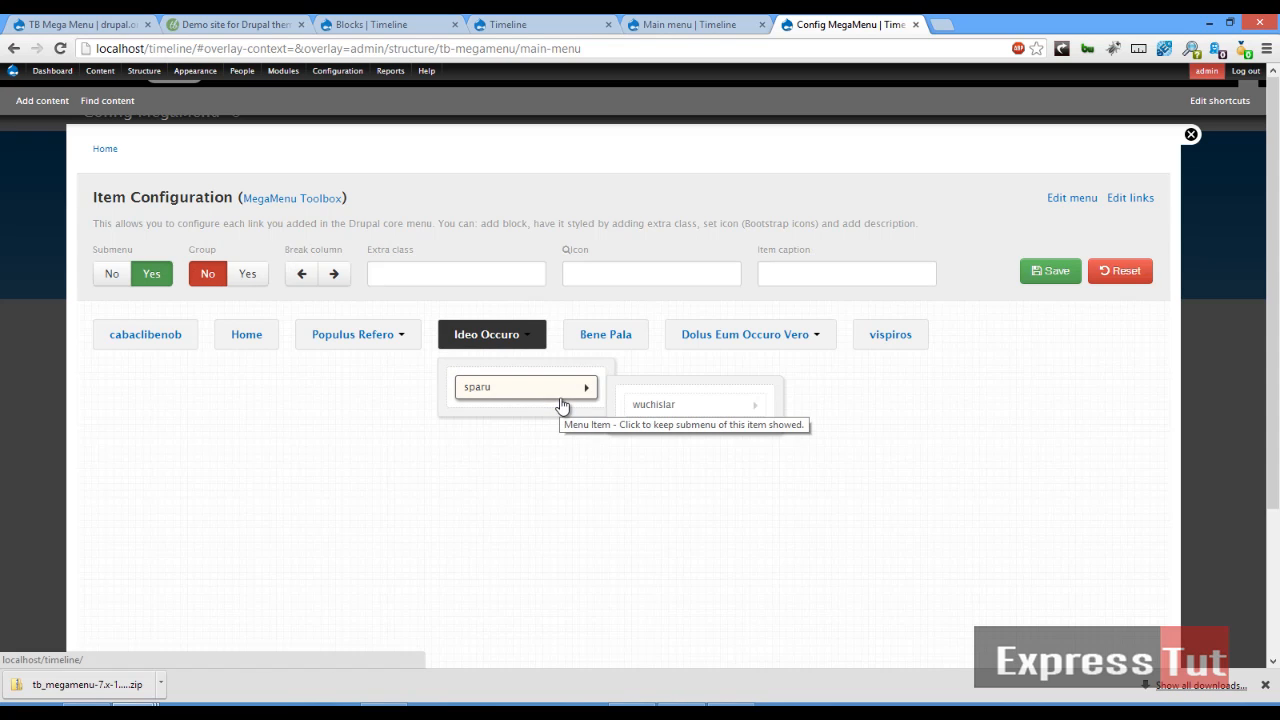
pyautogui.click(561, 405)
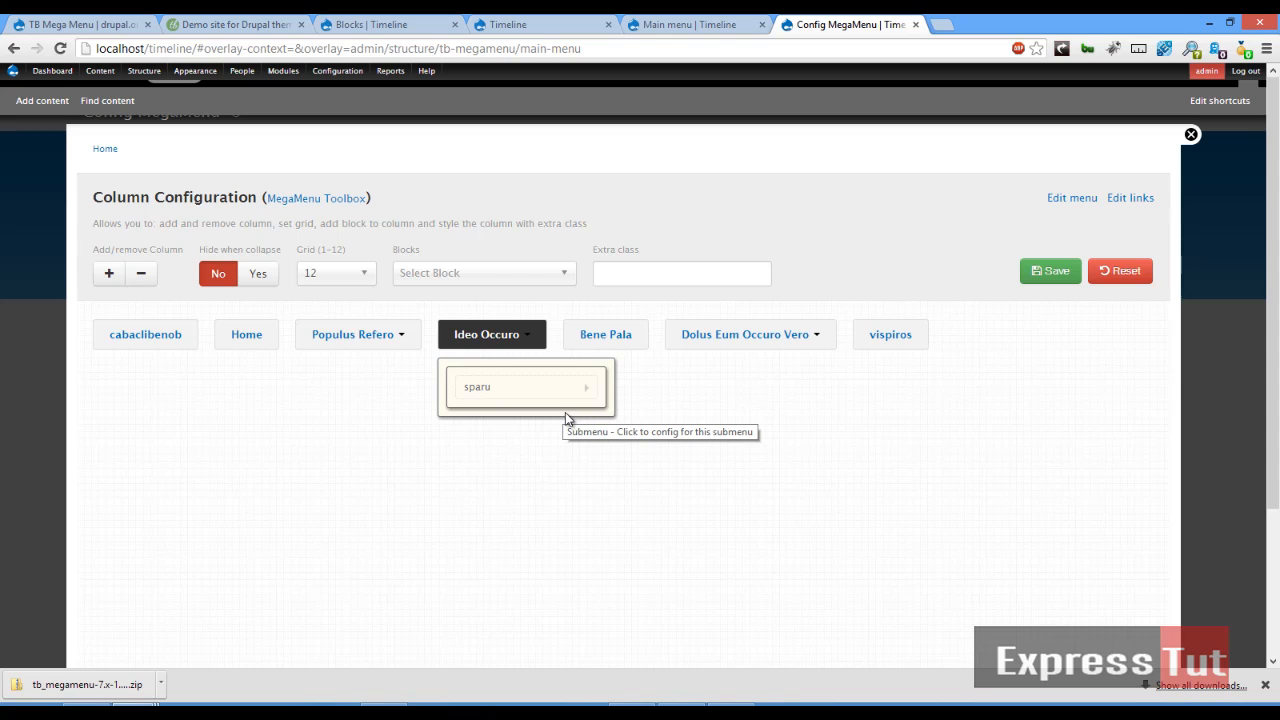
pyautogui.click(565, 417)
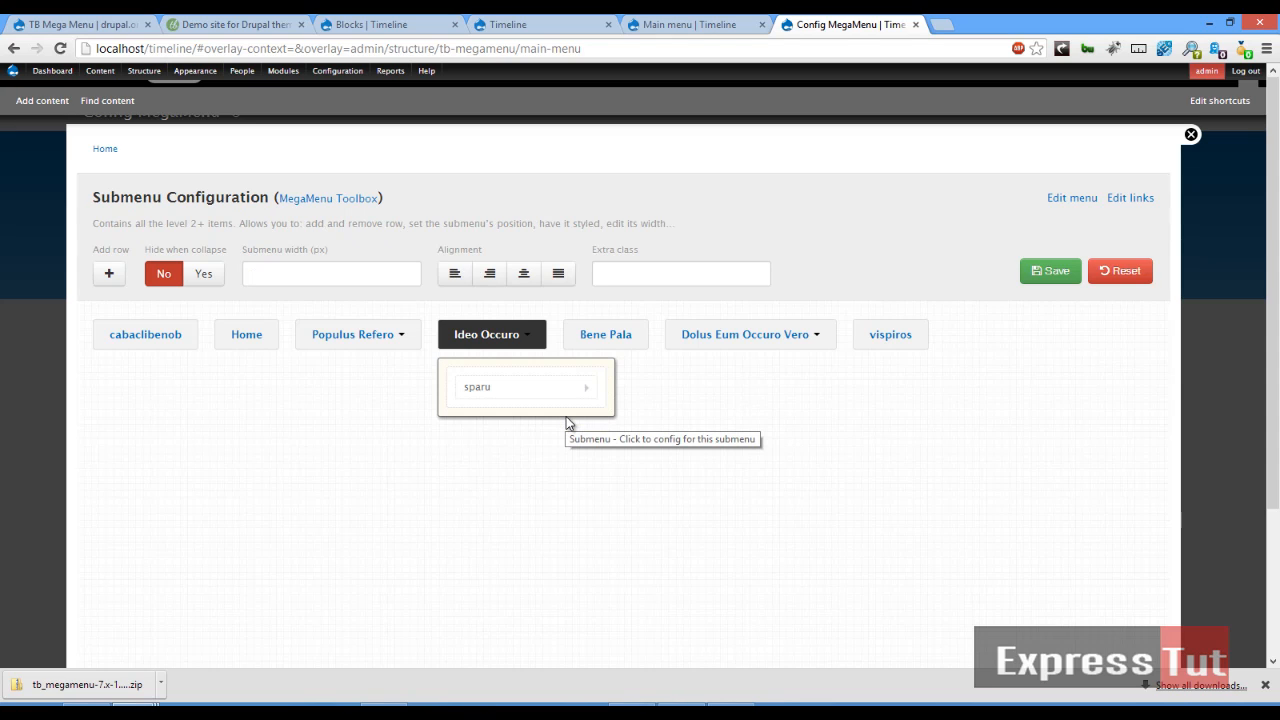
pyautogui.click(548, 404)
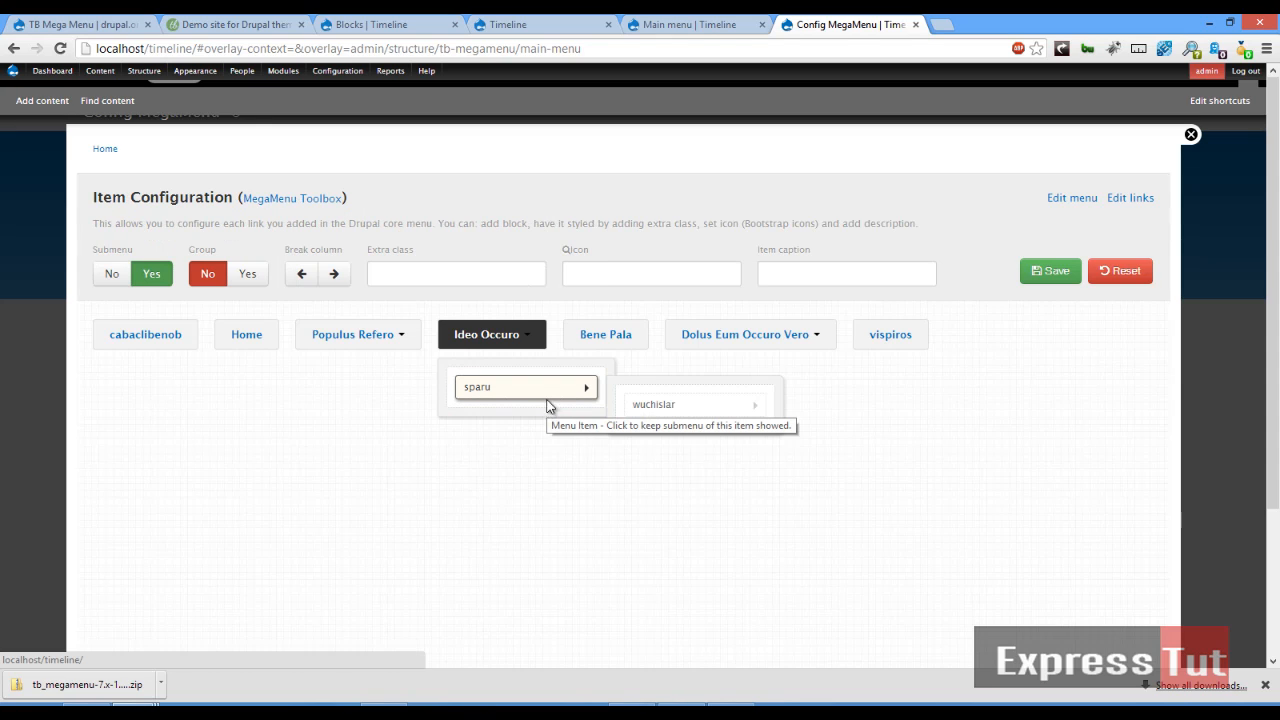
# - Add a second column beside the sparu column in the Ideo Occuro submenu and place the Shortcuts block in it
pyautogui.click(547, 405)
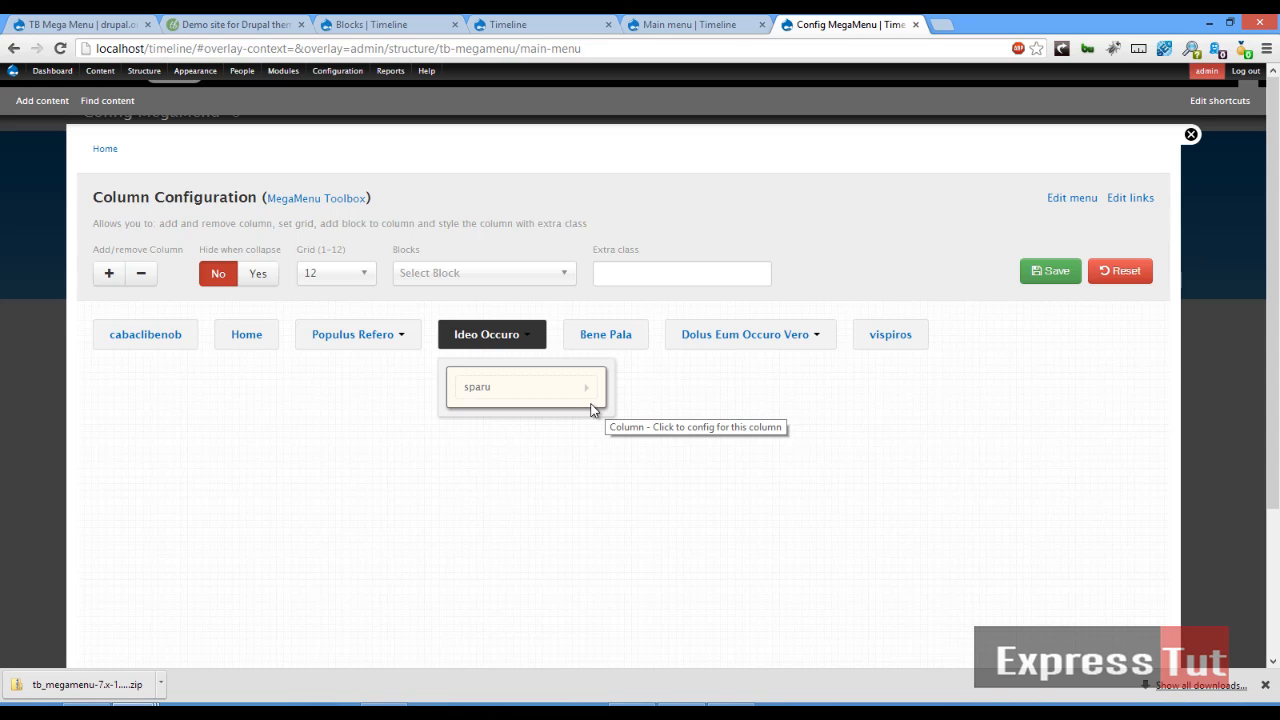
pyautogui.click(108, 276)
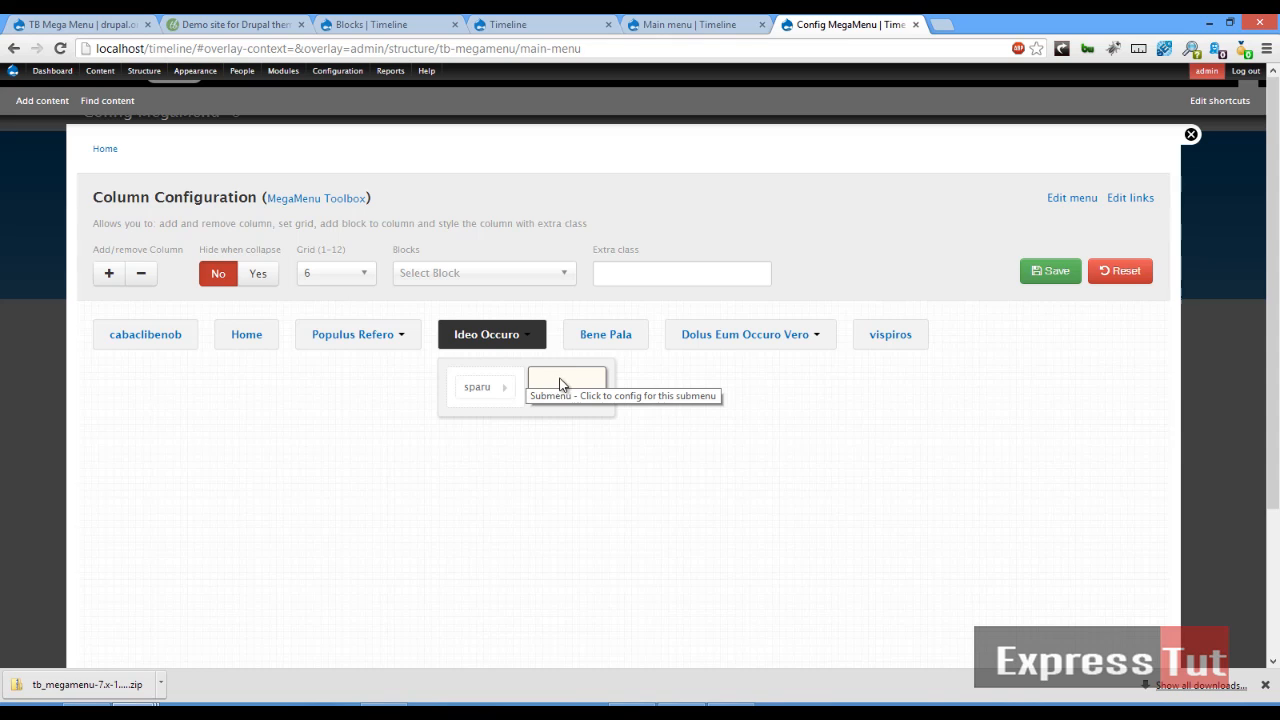
pyautogui.click(340, 283)
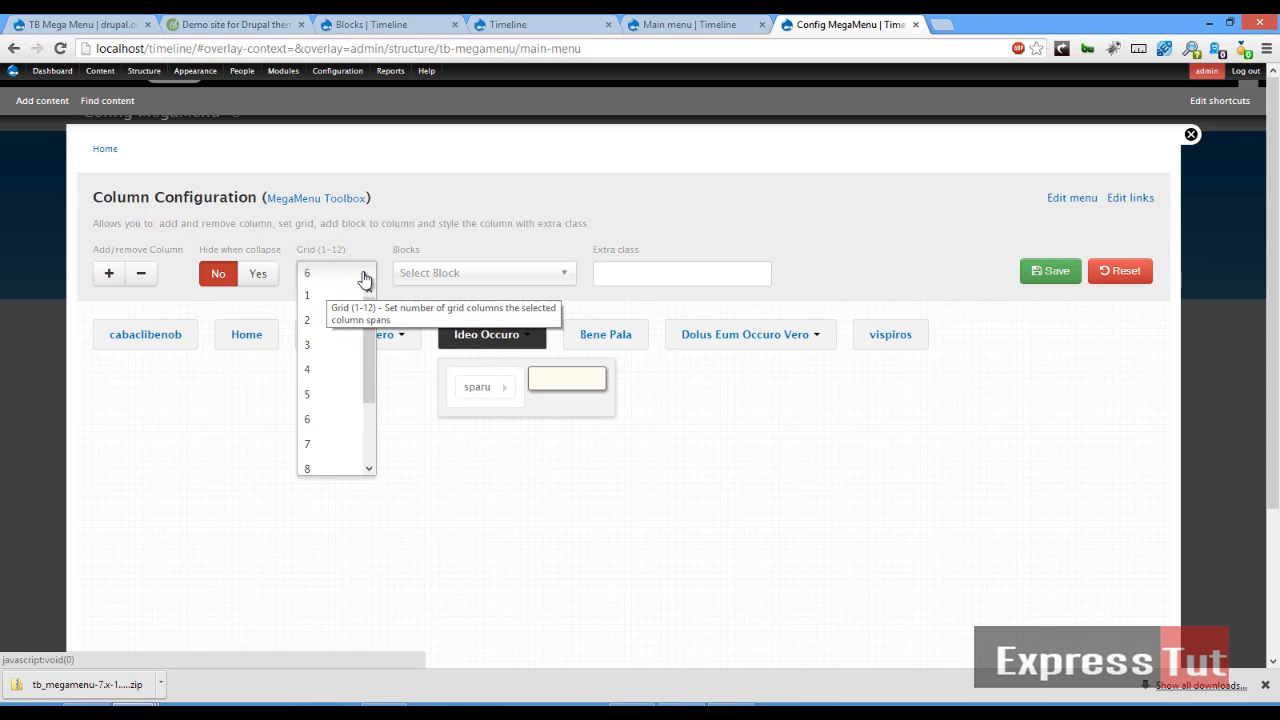
pyautogui.click(364, 279)
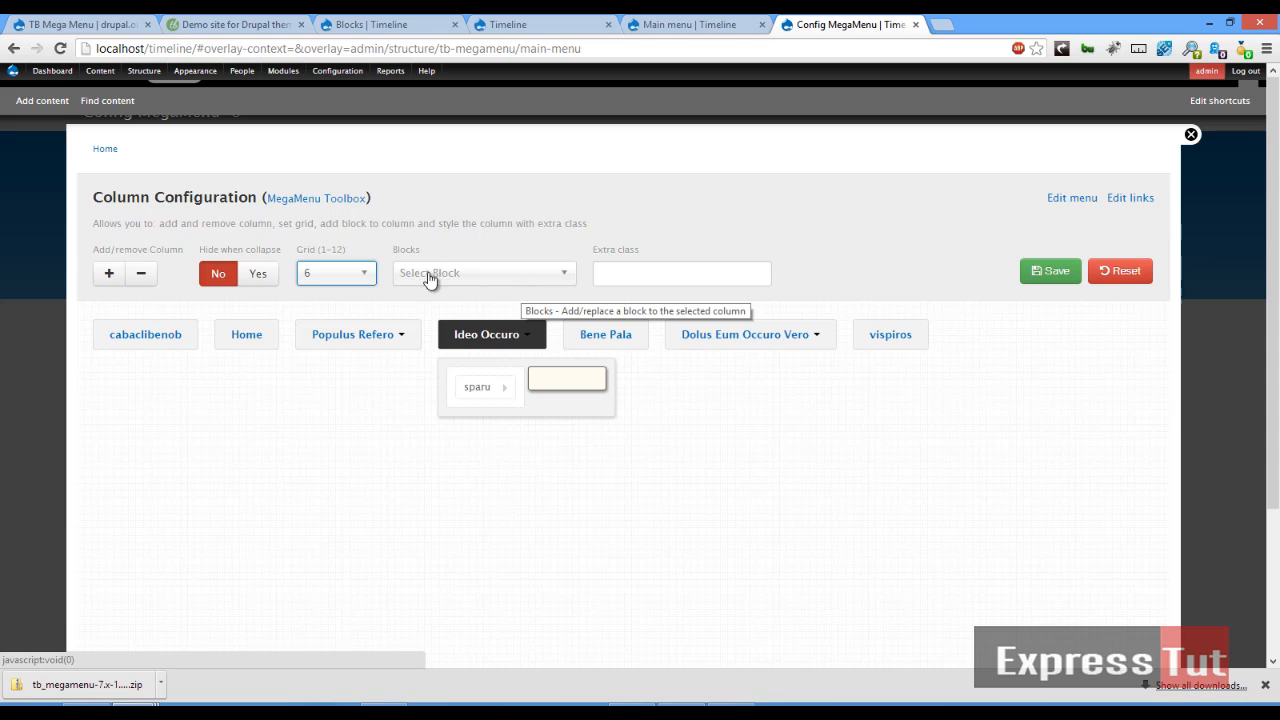
pyautogui.click(536, 283)
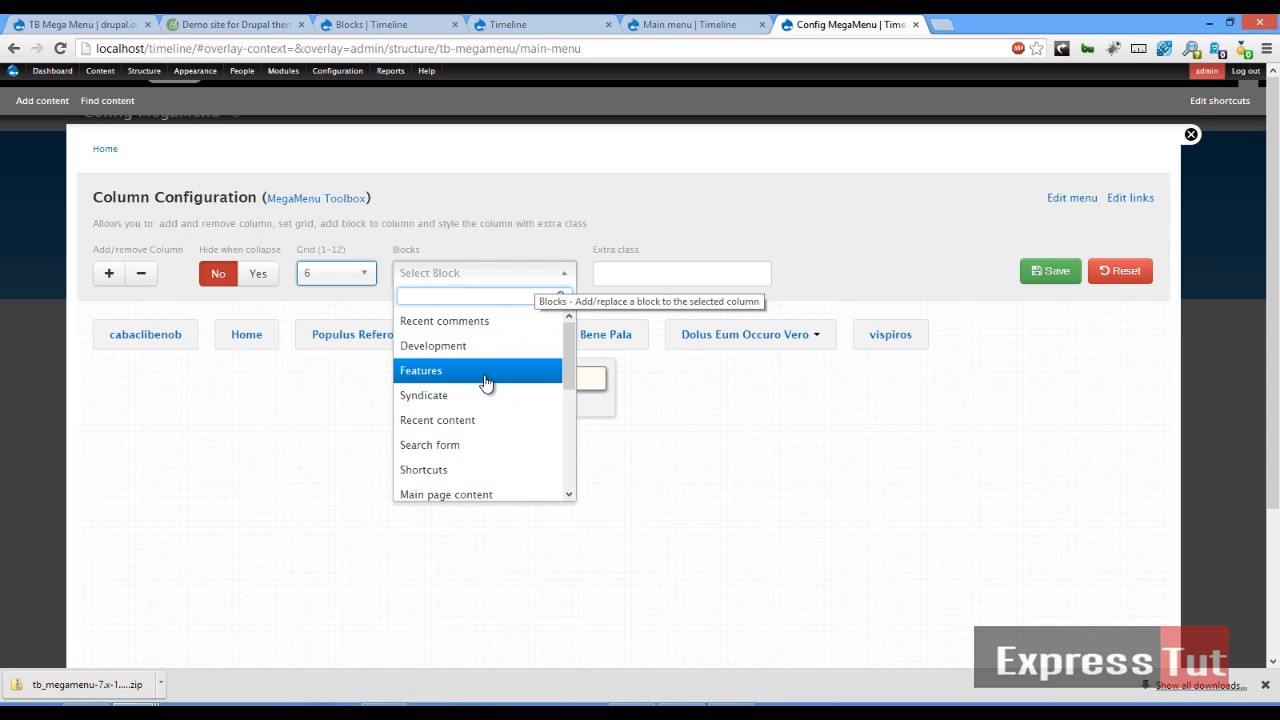
pyautogui.click(474, 470)
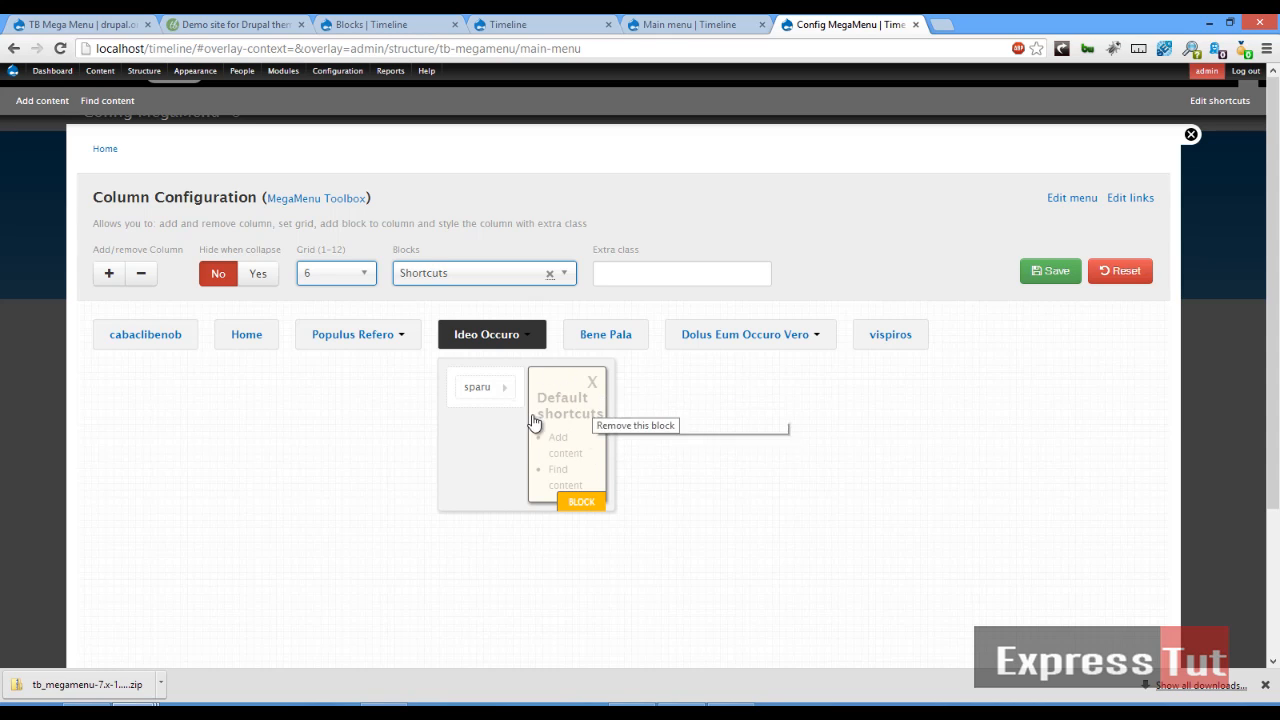
# - Try a width of 300 px for the whole Ideo Occuro submenu, settle on 400 px and save the configuration
pyautogui.click(472, 500)
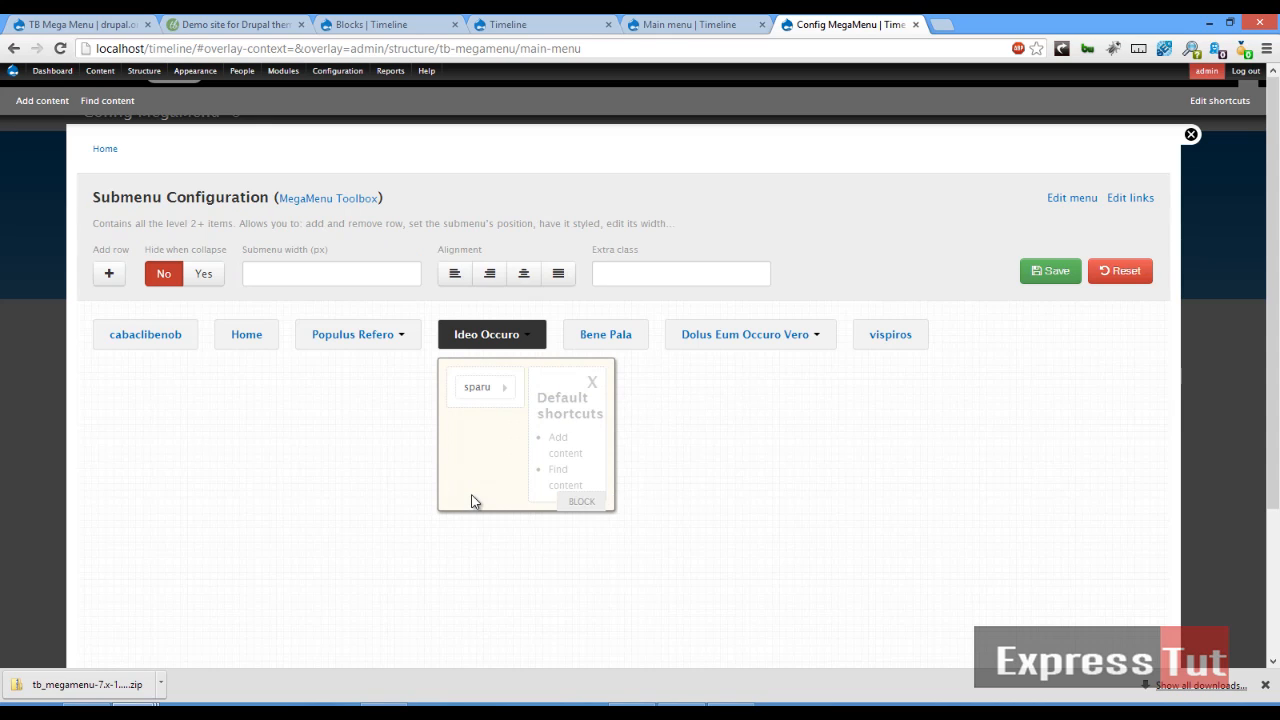
pyautogui.click(305, 265)
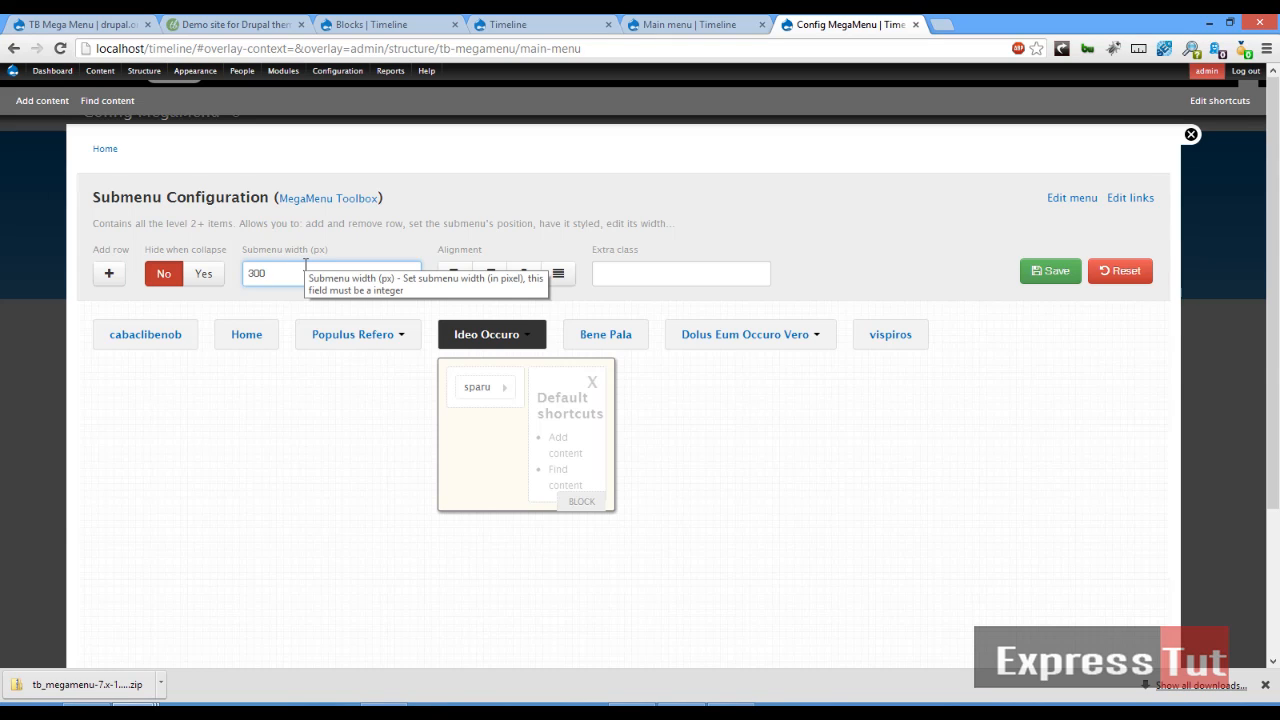
pyautogui.write('300')
pyautogui.click(1043, 274)
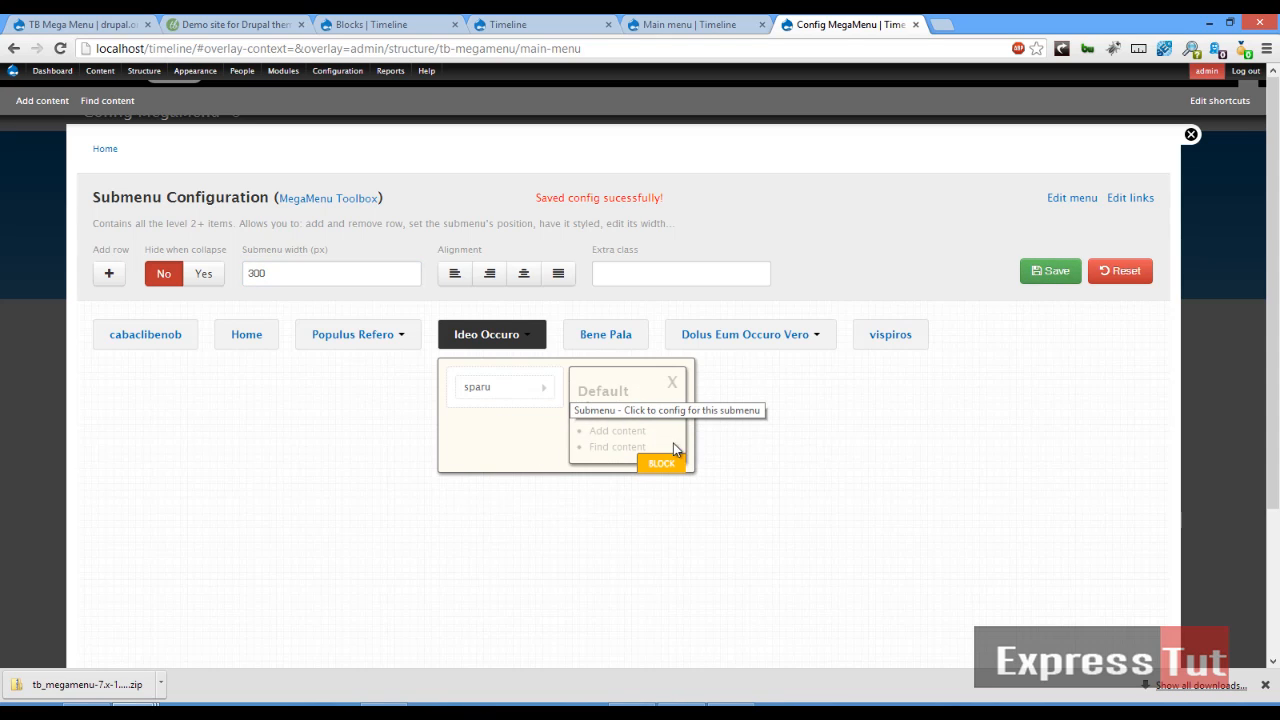
pyautogui.click(248, 274)
pyautogui.write('4')
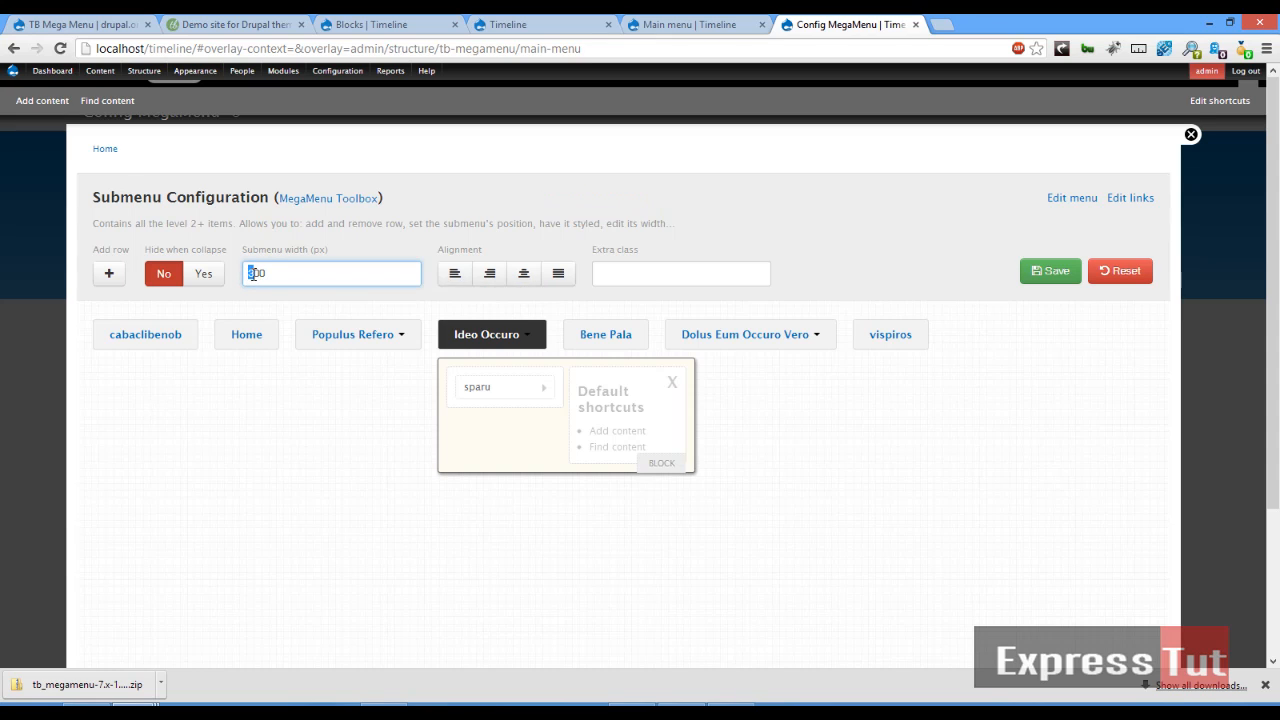
pyautogui.click(1058, 284)
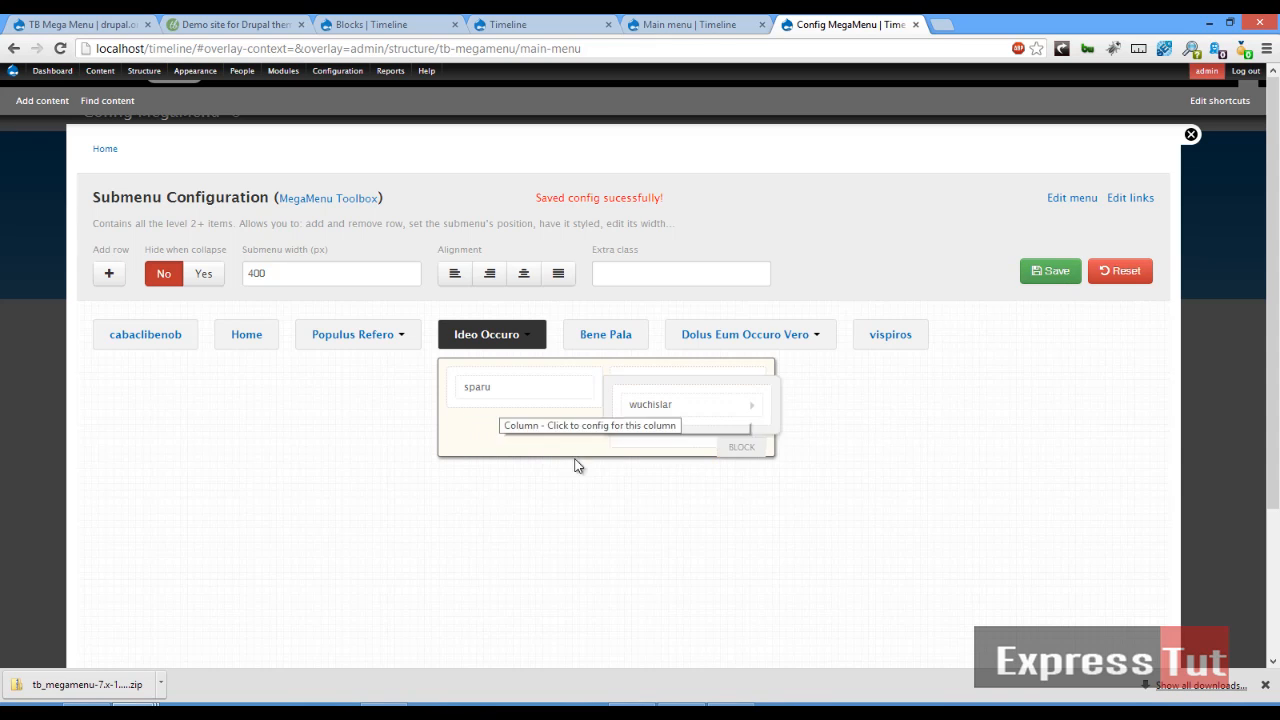
# - Add a row below the two columns of the Ideo Occuro submenu, place the Development block in it and save
pyautogui.click(523, 412)
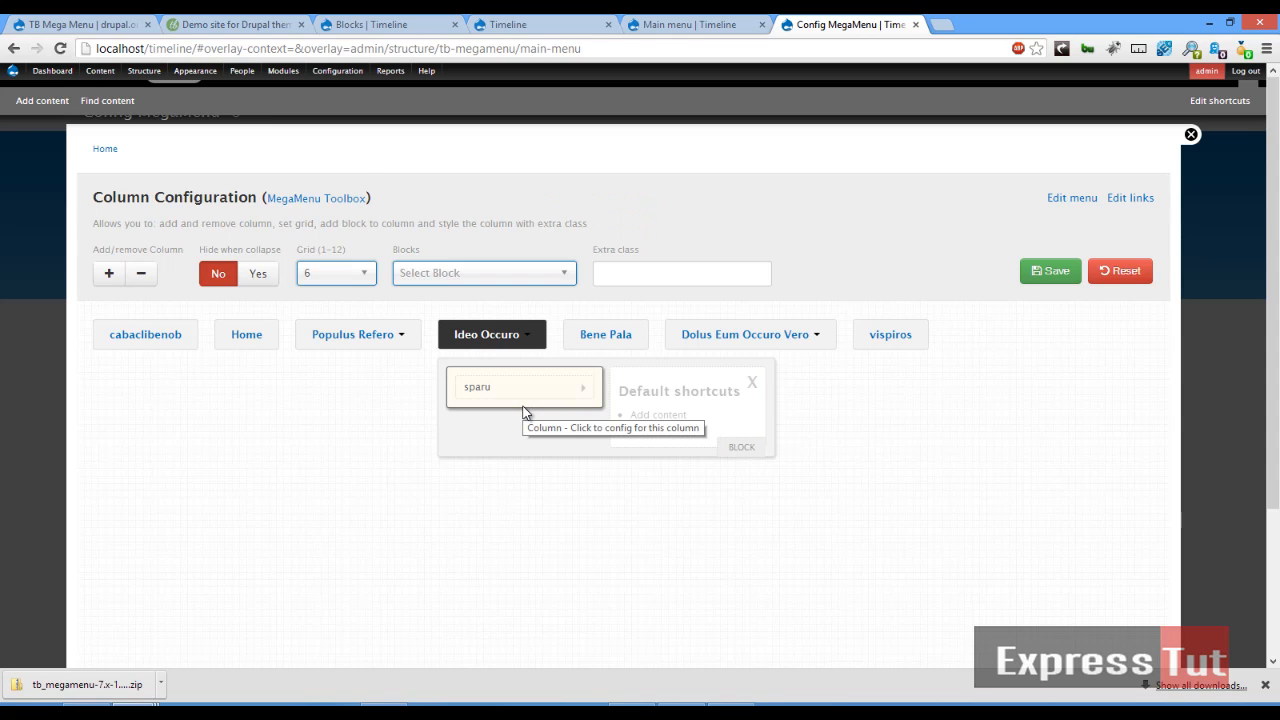
pyautogui.click(516, 450)
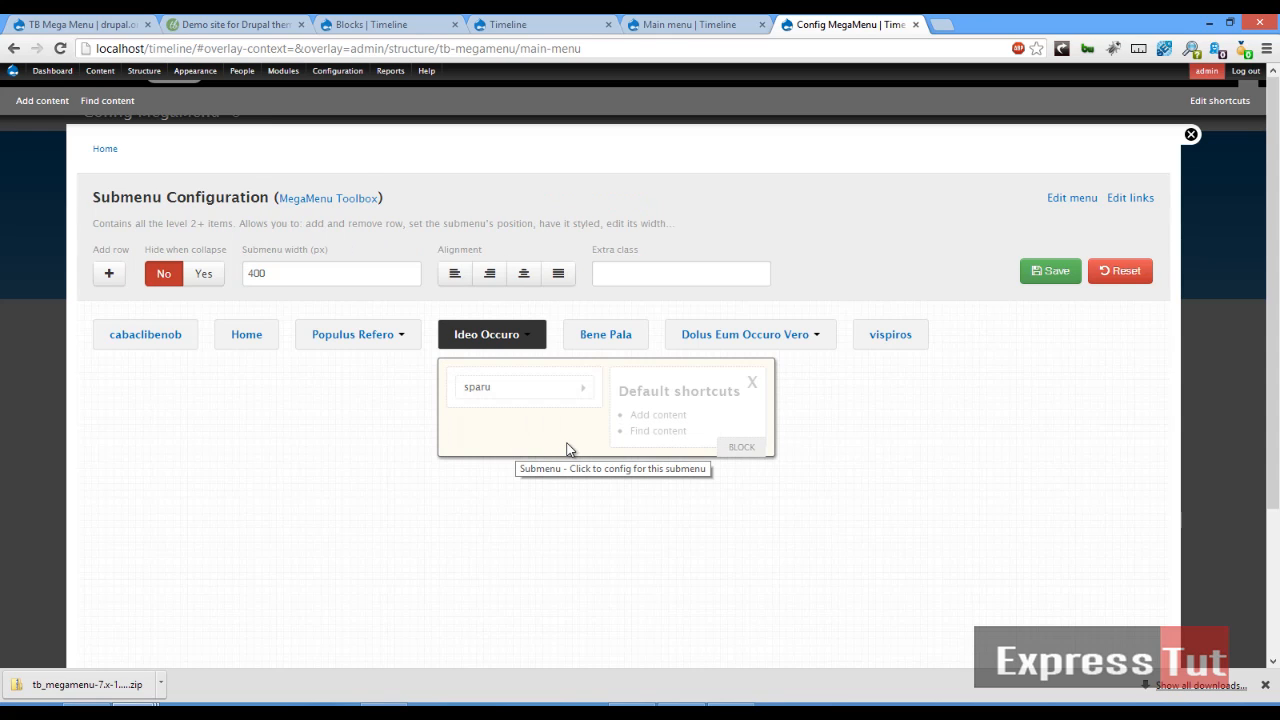
pyautogui.click(107, 278)
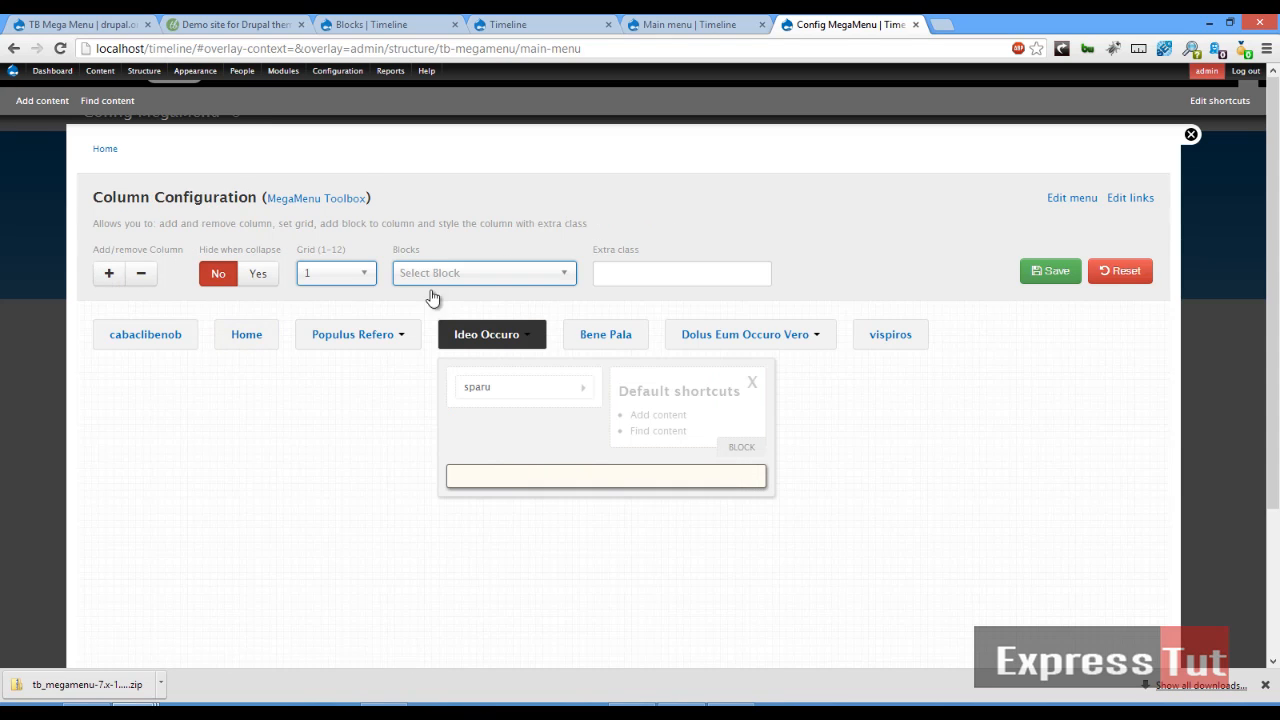
pyautogui.click(465, 278)
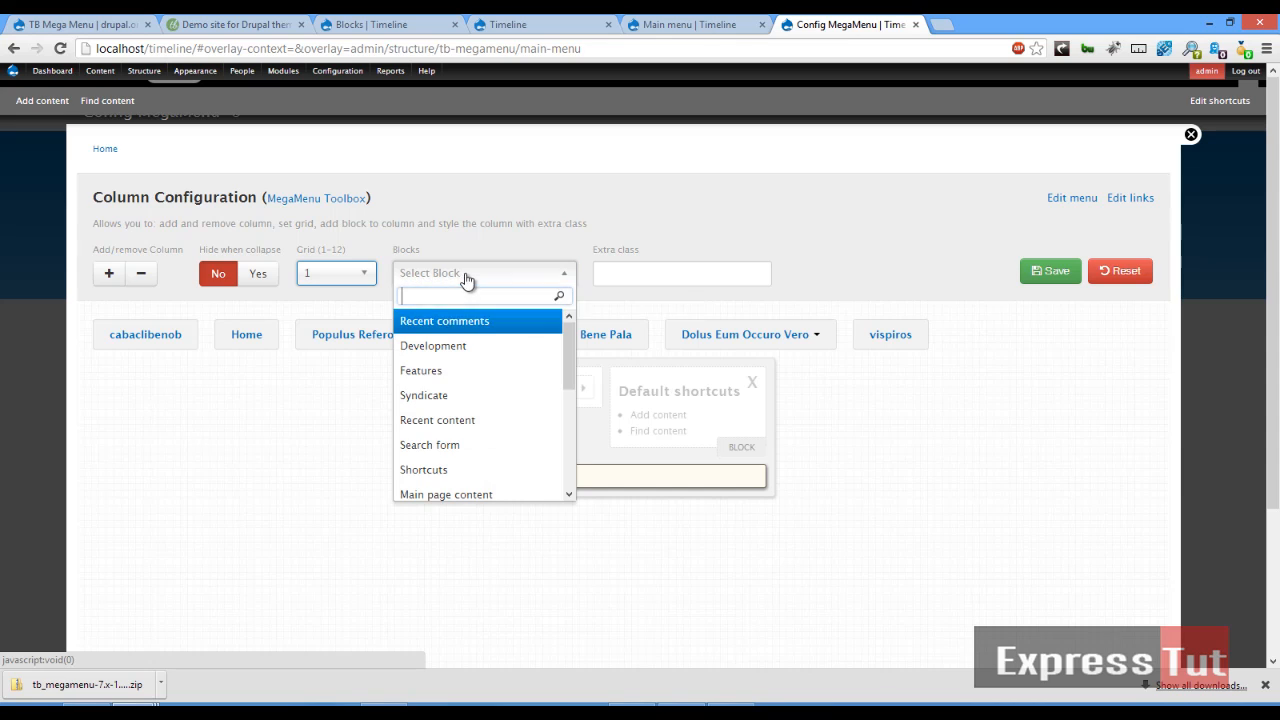
pyautogui.click(483, 350)
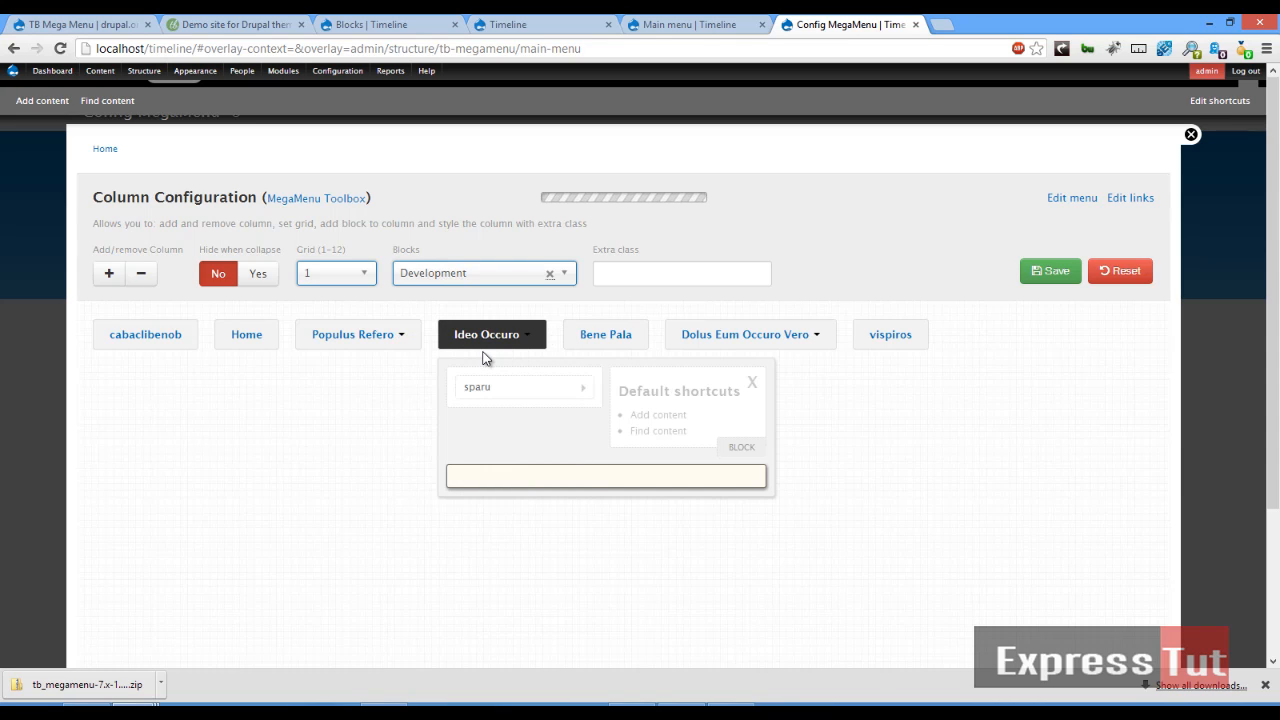
pyautogui.scroll(-1, 640, 420)
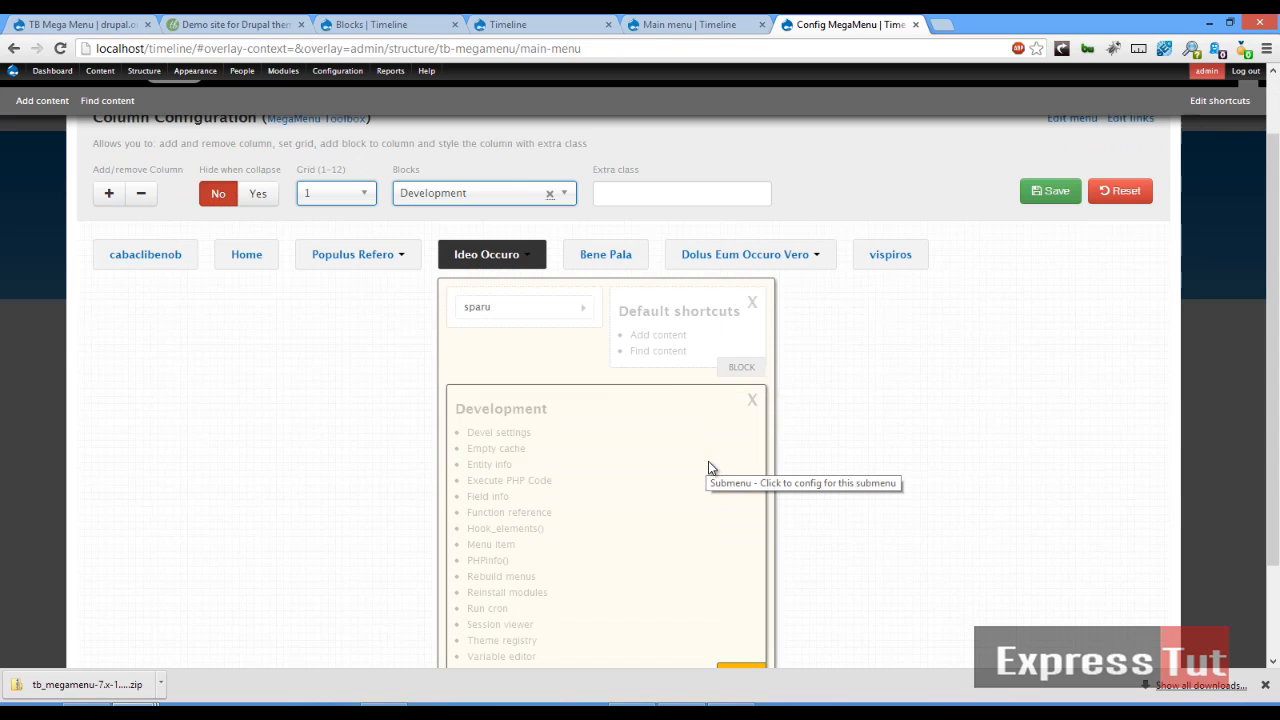
pyautogui.scroll(-1, 613, 504)
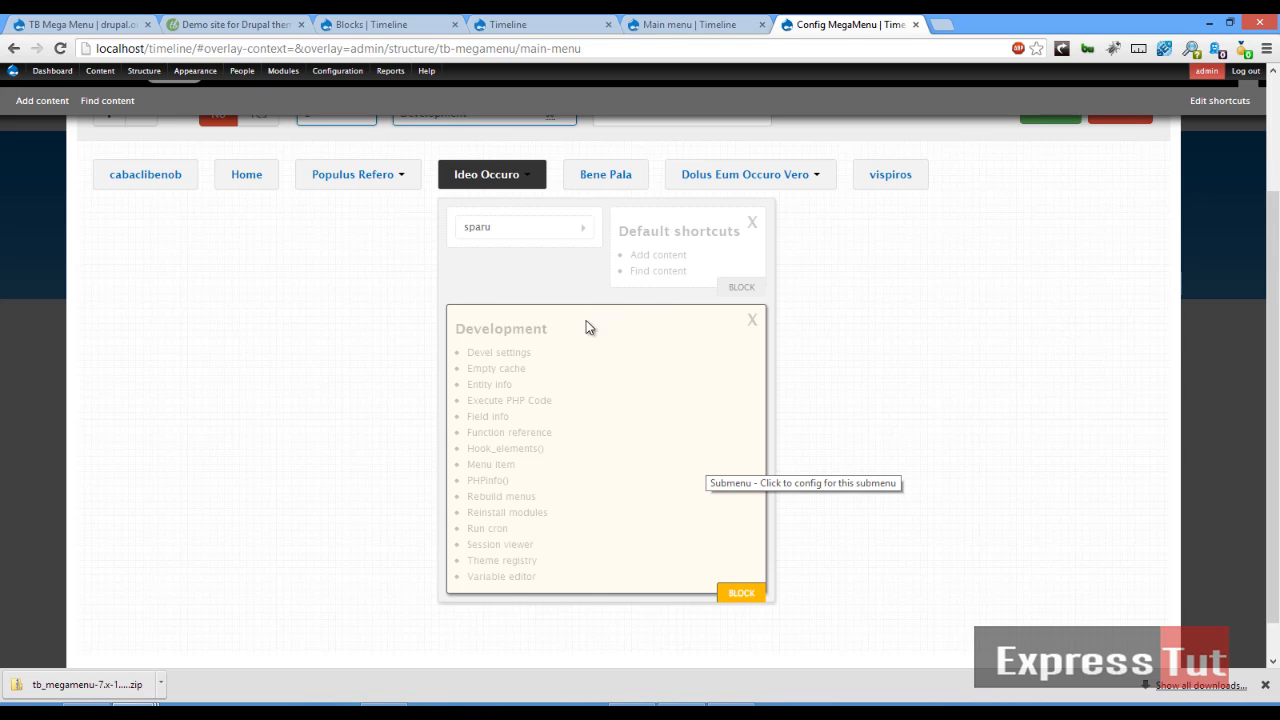
pyautogui.scroll(1, 580, 355)
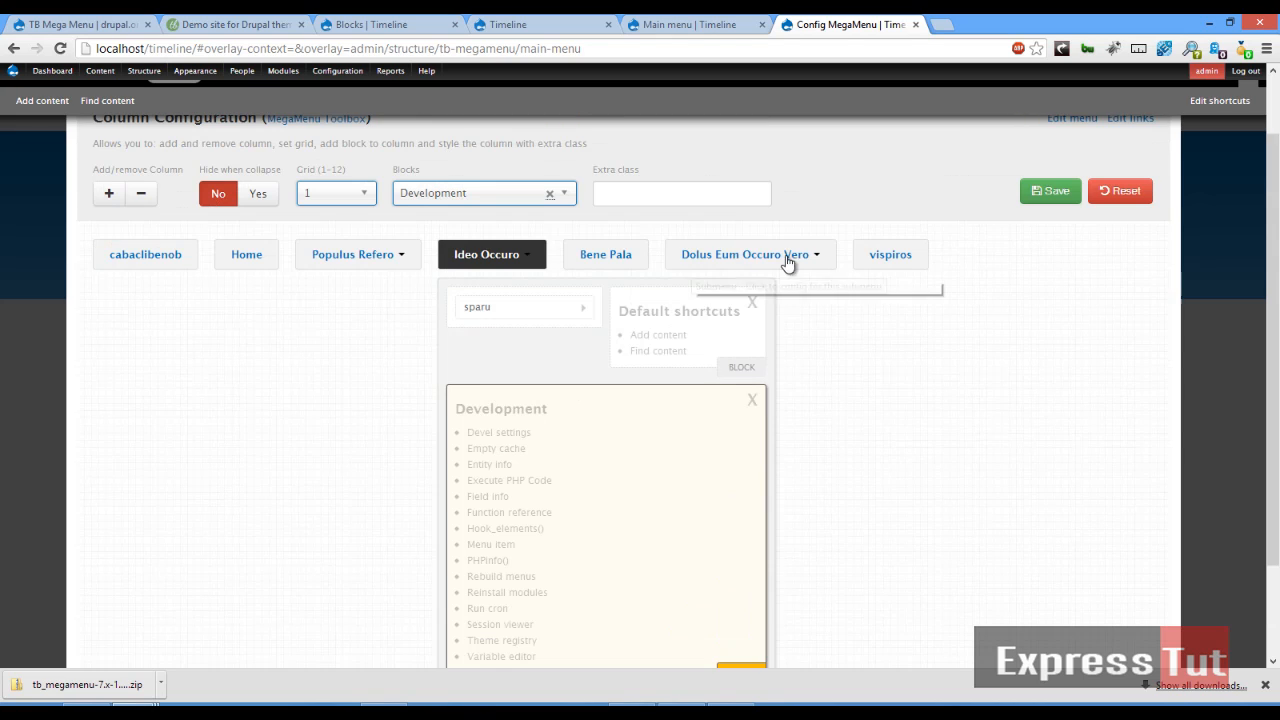
pyautogui.click(1062, 192)
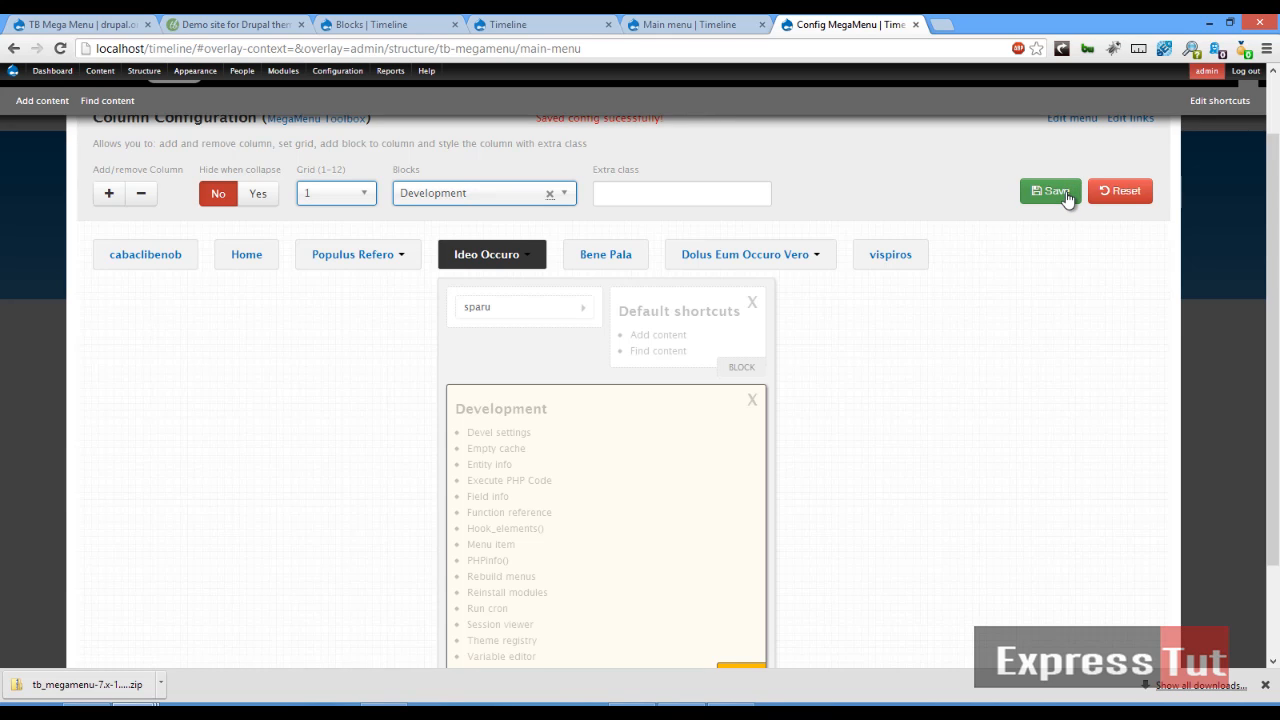
pyautogui.scroll(1, 600, 210)
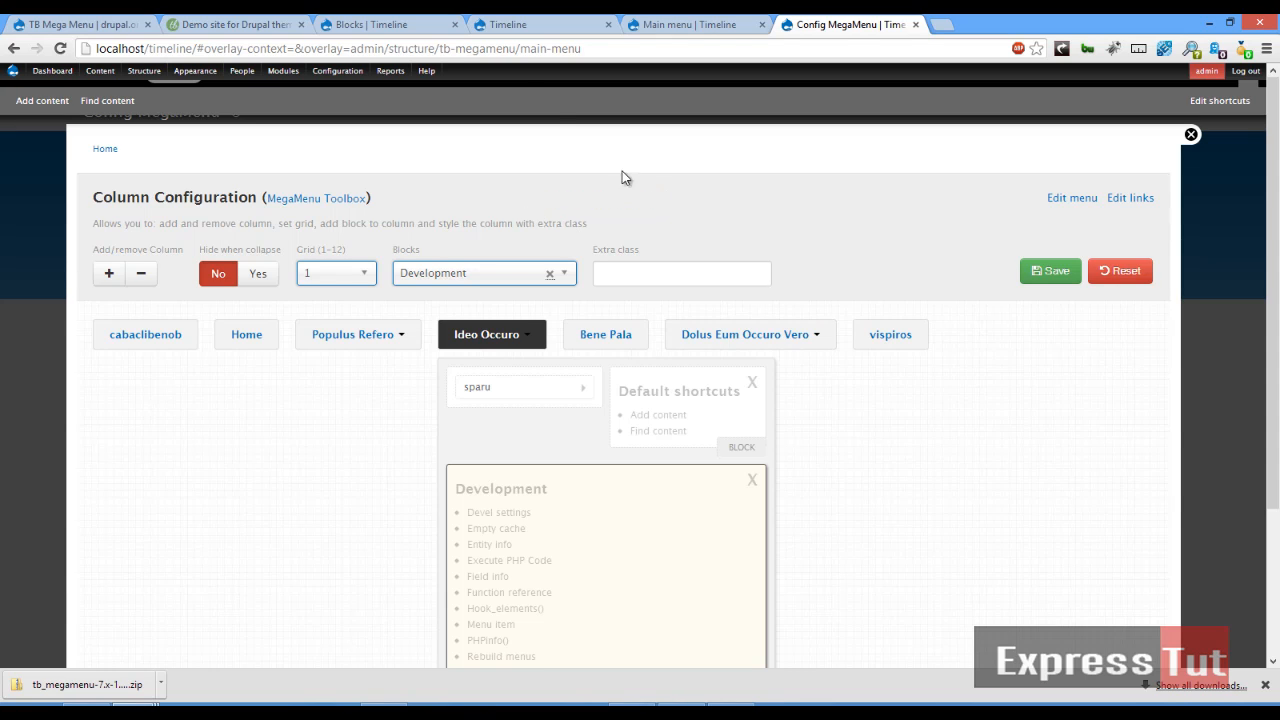
# - Reload the site's front page and examine the Populus Refero and Ideo Occuro submenus in the mega menu
pyautogui.click(538, 26)
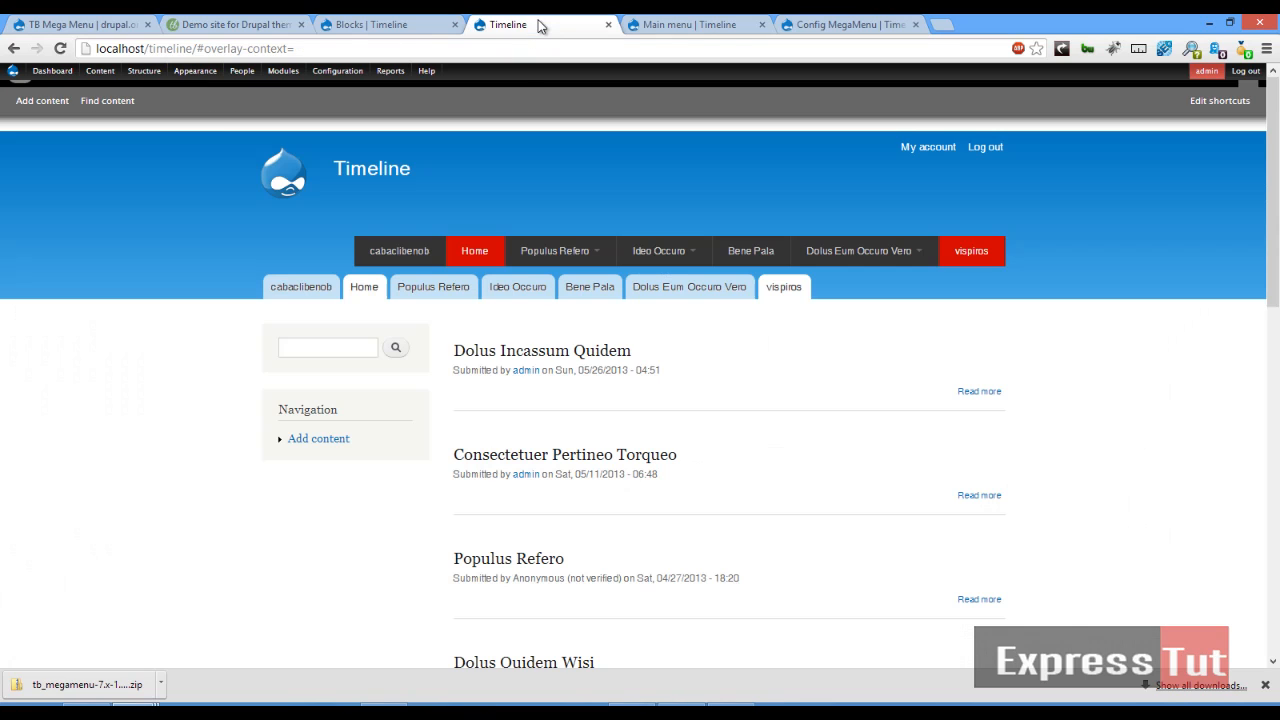
pyautogui.click(60, 48)
pyautogui.moveTo(594, 251)
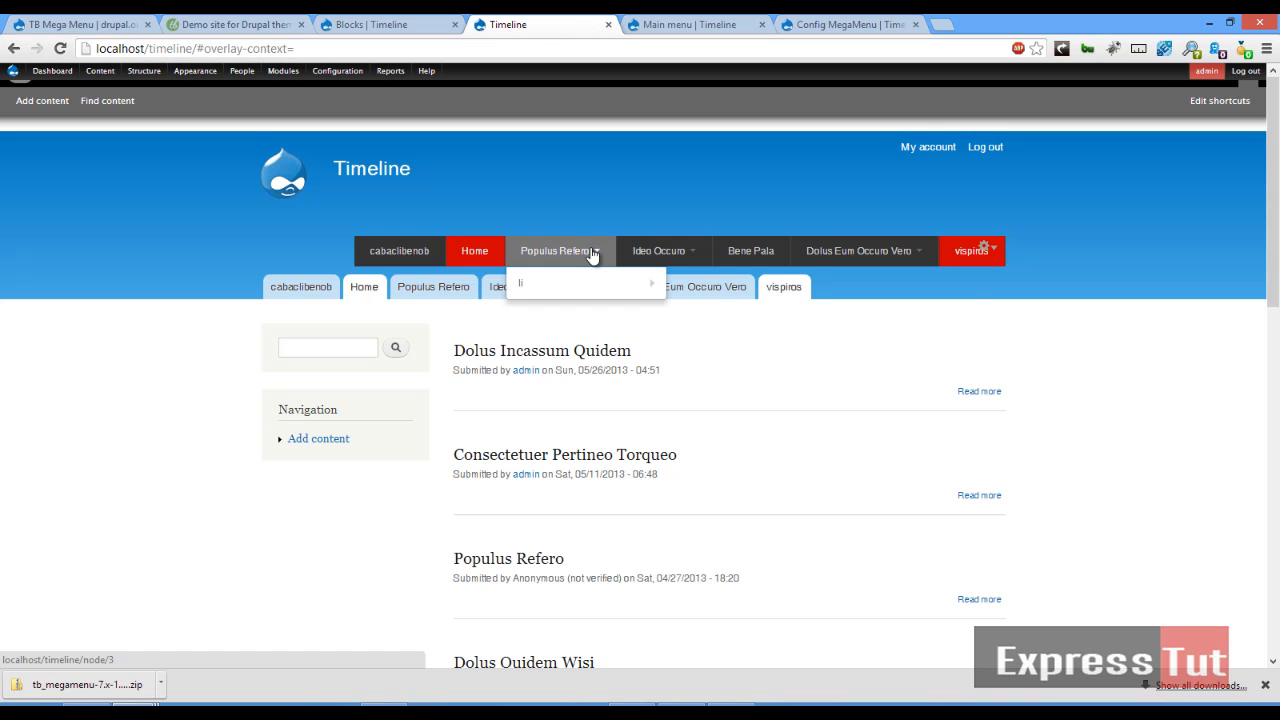
pyautogui.moveTo(593, 288)
pyautogui.moveTo(647, 254)
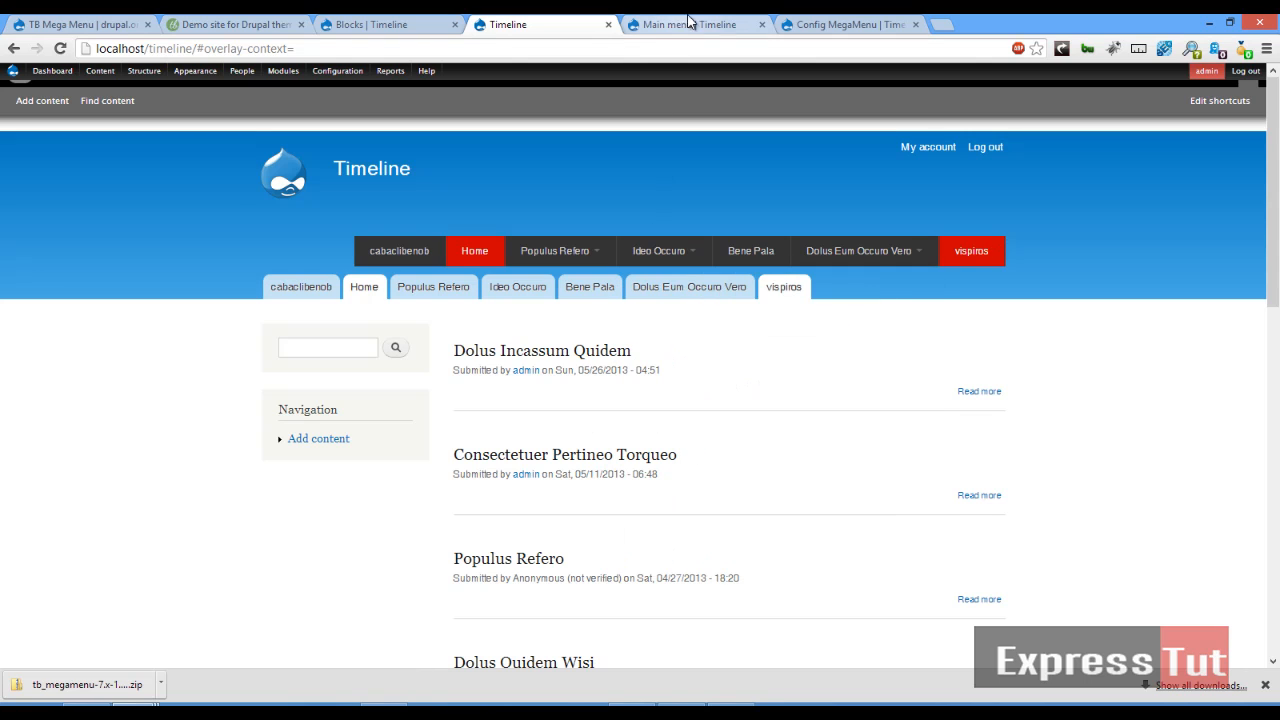
# - Return to the mega menu configuration and inspect the item settings of the sparu link under Ideo Occuro
pyautogui.click(806, 22)
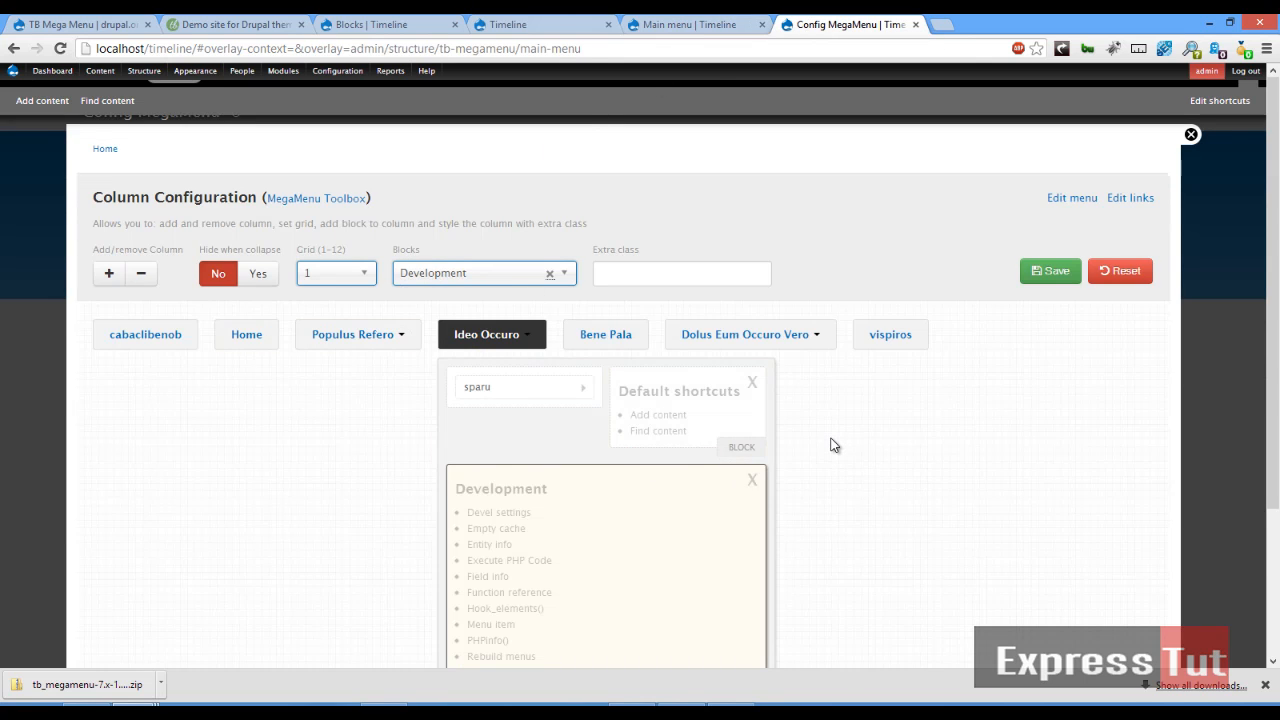
pyautogui.scroll(-1, 834, 446)
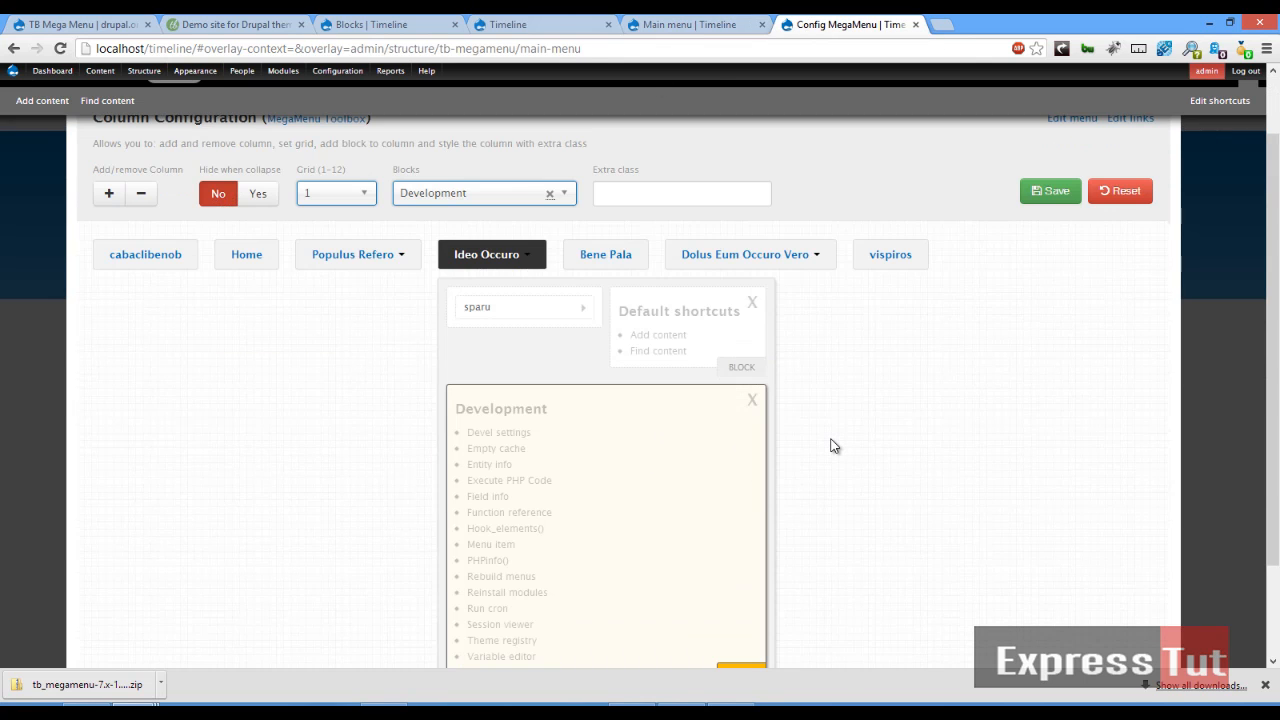
pyautogui.click(560, 318)
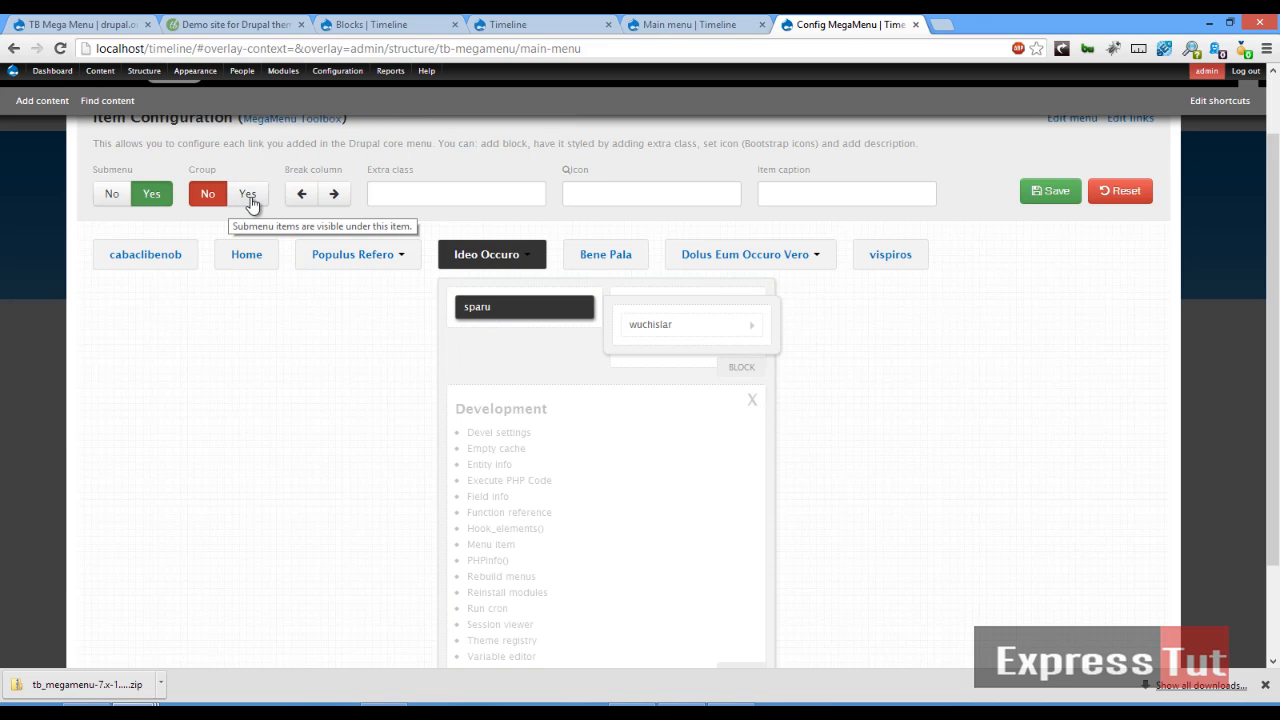
# - Set the style of the whole mega menu to Black and save the configuration
pyautogui.click(130, 292)
pyautogui.click(131, 275)
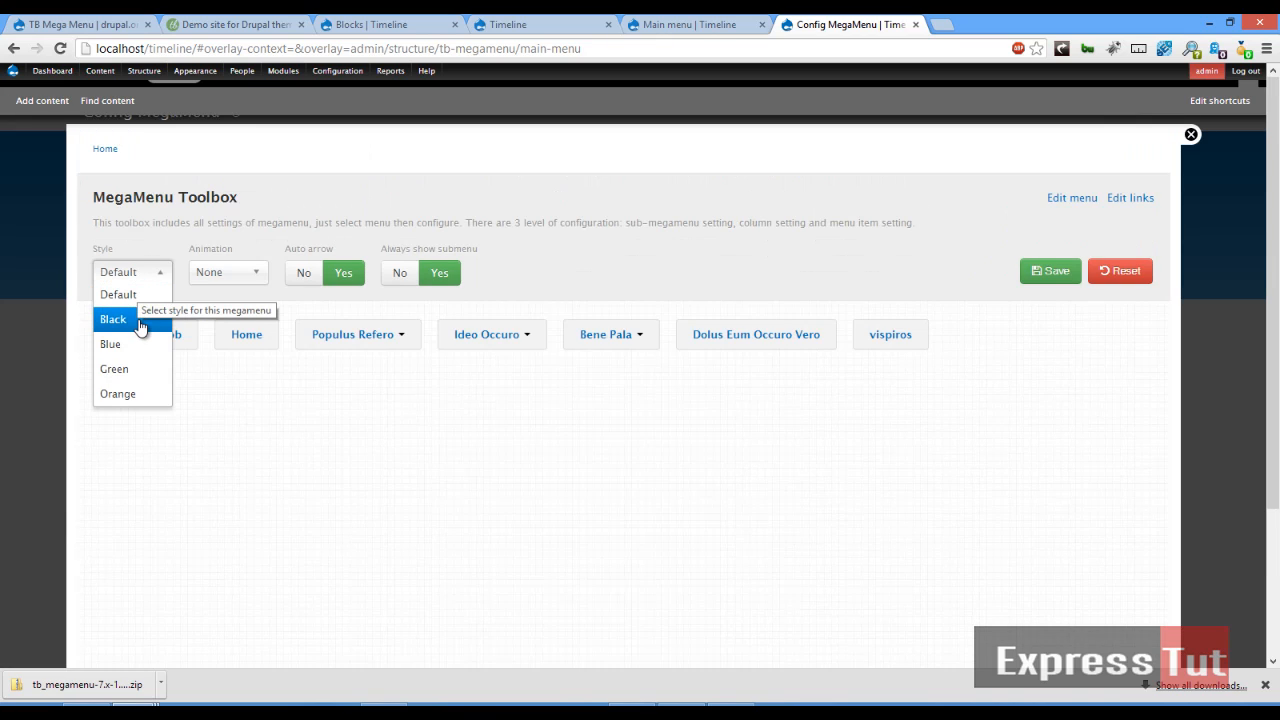
pyautogui.click(141, 320)
pyautogui.click(1052, 278)
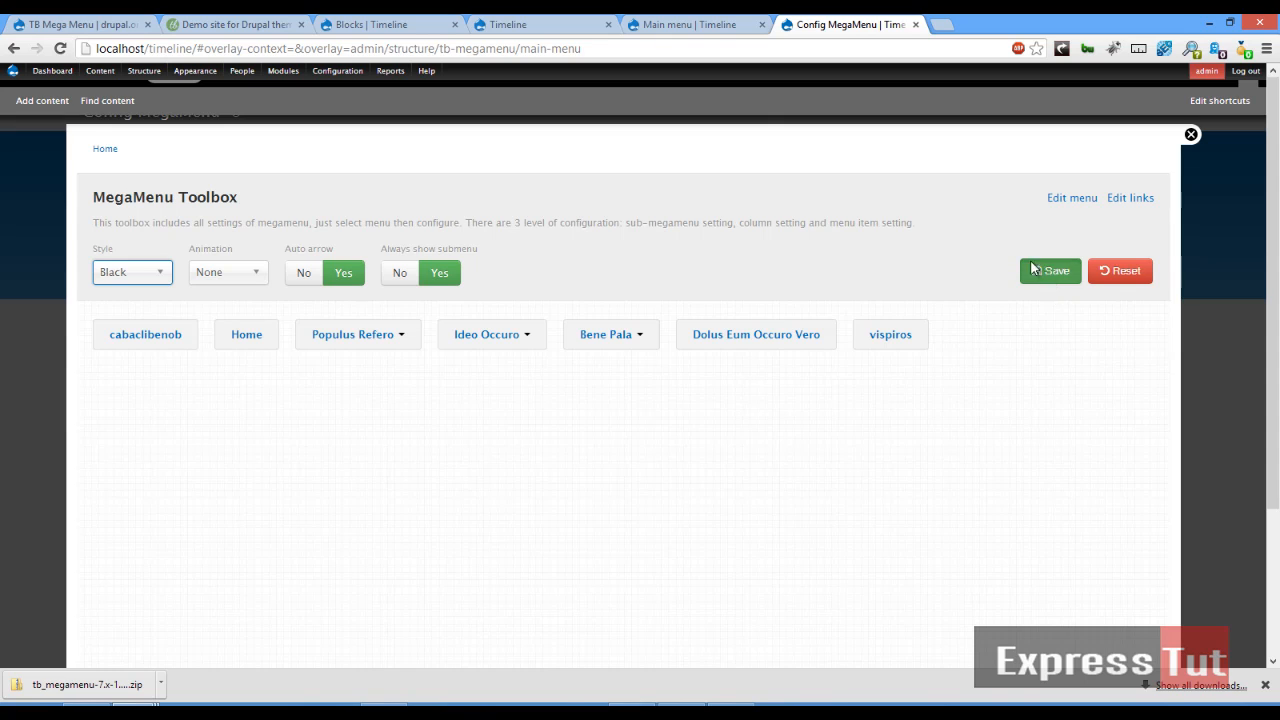
# - Reload the site's front page and examine the Black style on the menu bar and on the Populus Refero and Ideo Occuro submenus
pyautogui.click(690, 24)
pyautogui.click(554, 24)
pyautogui.click(59, 48)
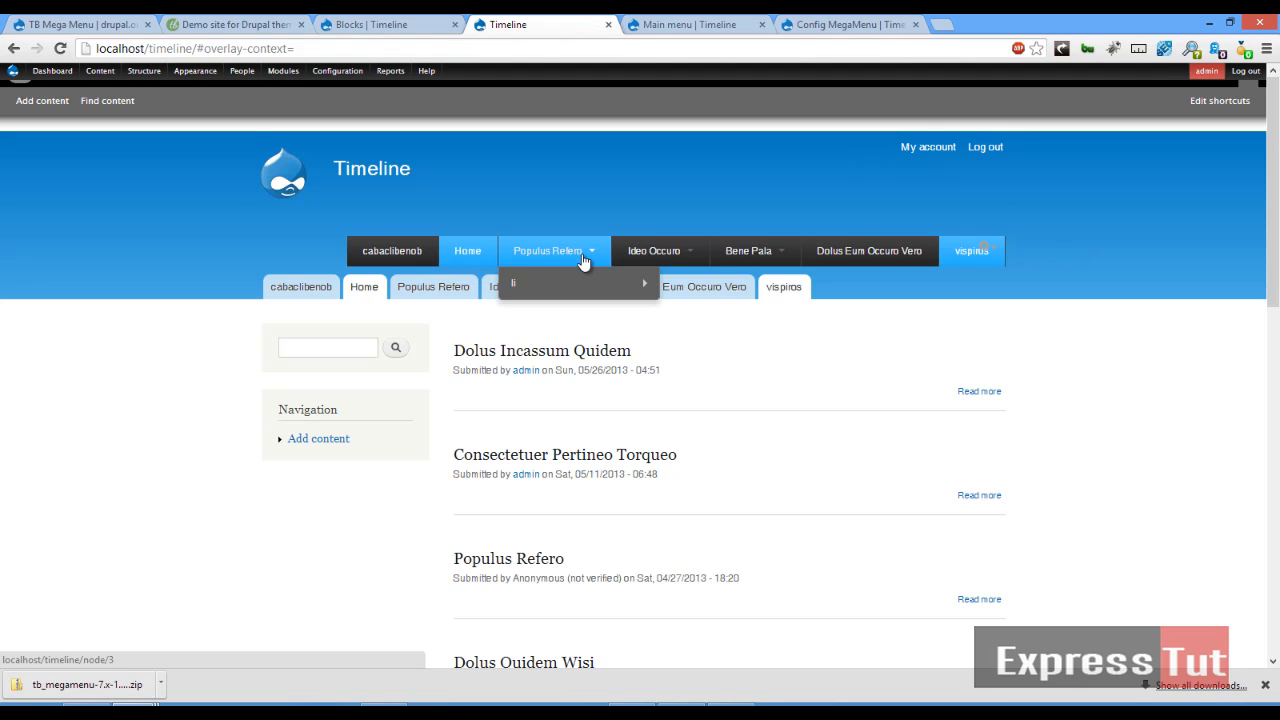
pyautogui.moveTo(658, 254)
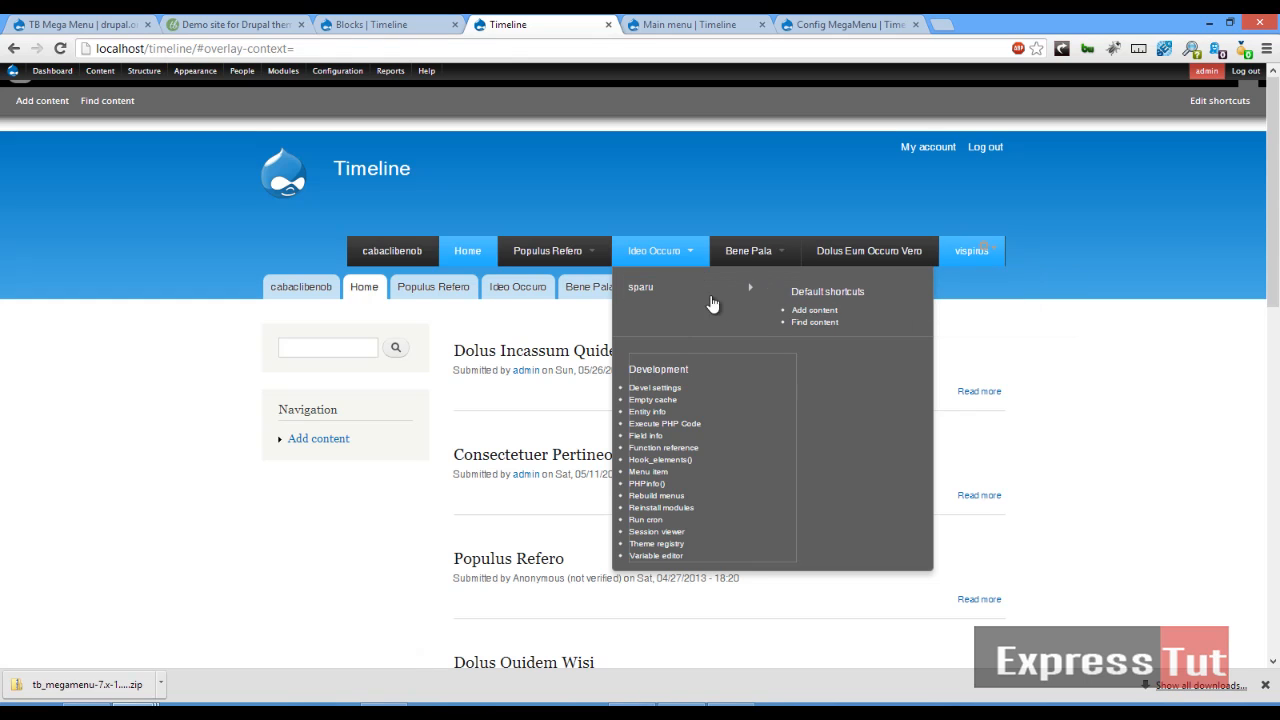
pyautogui.moveTo(603, 259)
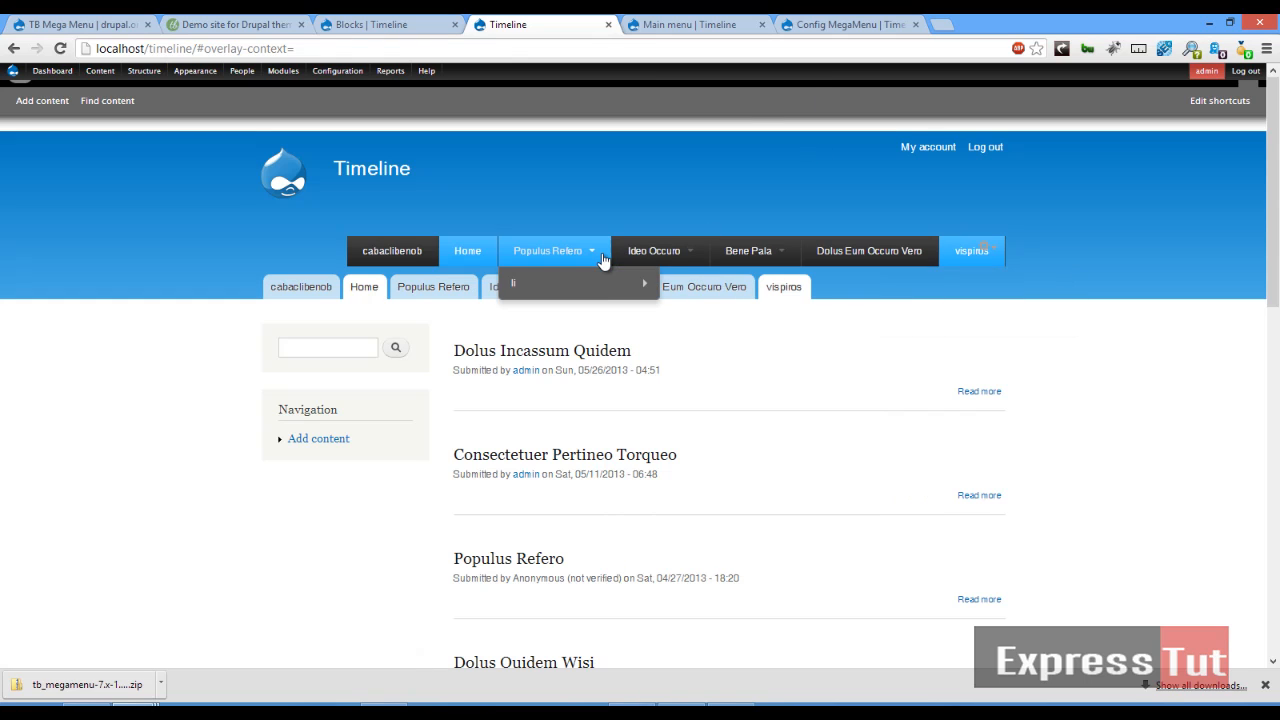
pyautogui.moveTo(600, 285)
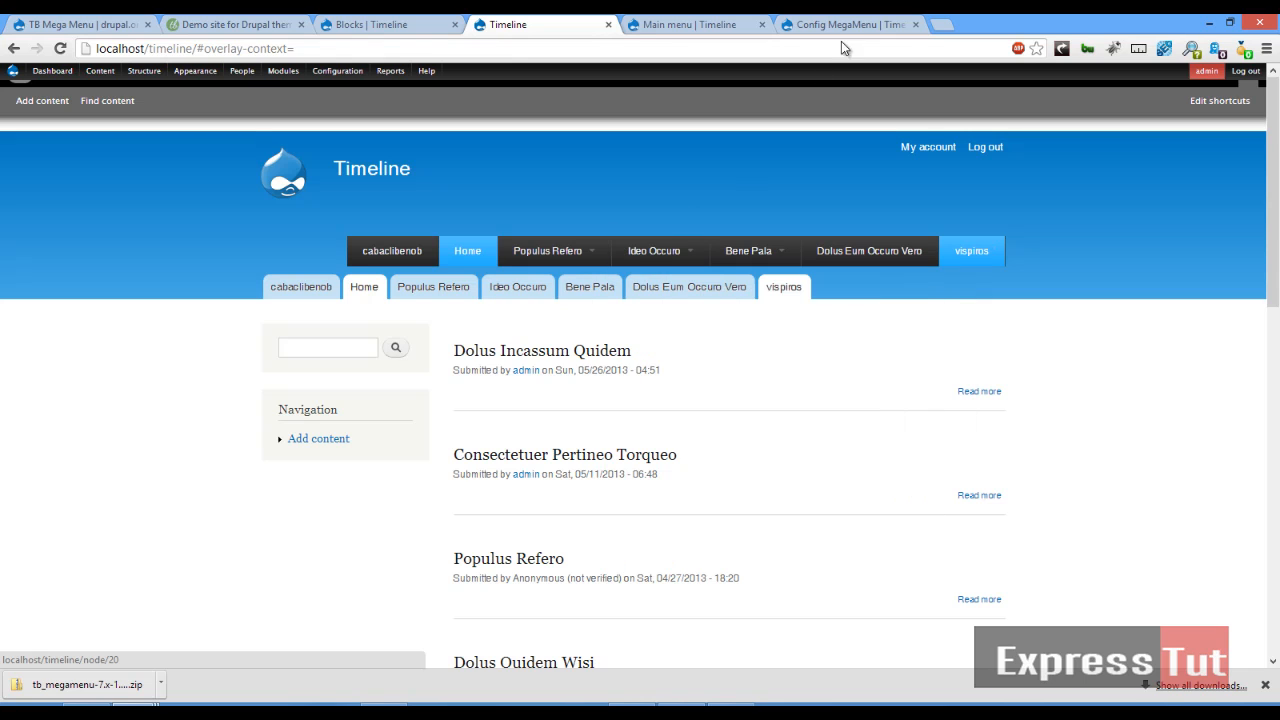
# - In the mega menu configuration, try adding a second column beside li in the Populus Refero submenu, remove it and deselect the submenu
pyautogui.click(808, 24)
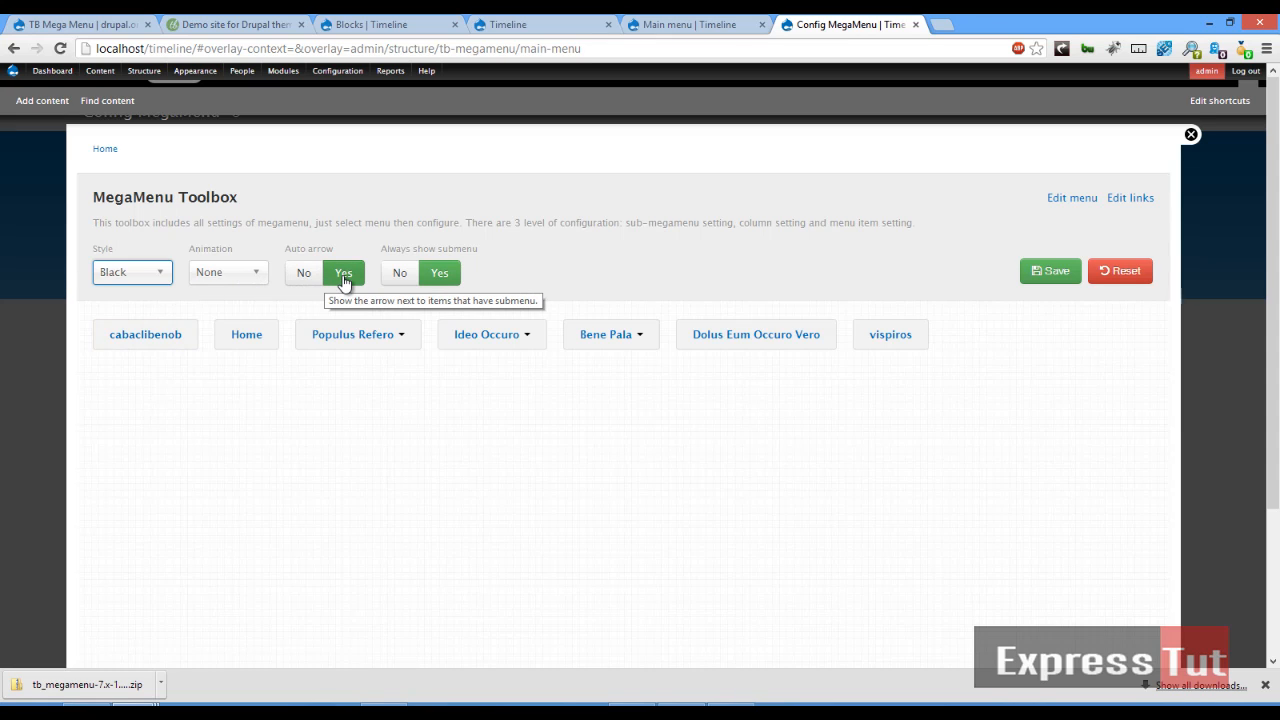
pyautogui.click(398, 338)
pyautogui.click(397, 401)
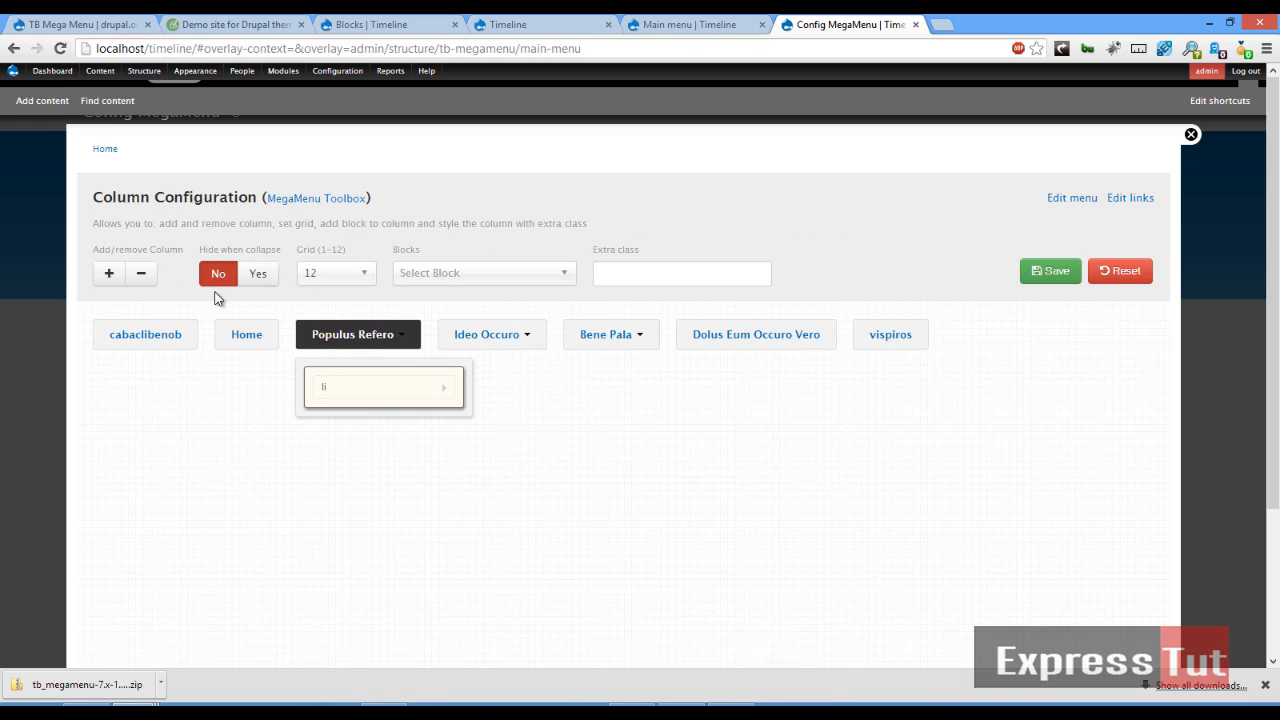
pyautogui.moveTo(396, 390)
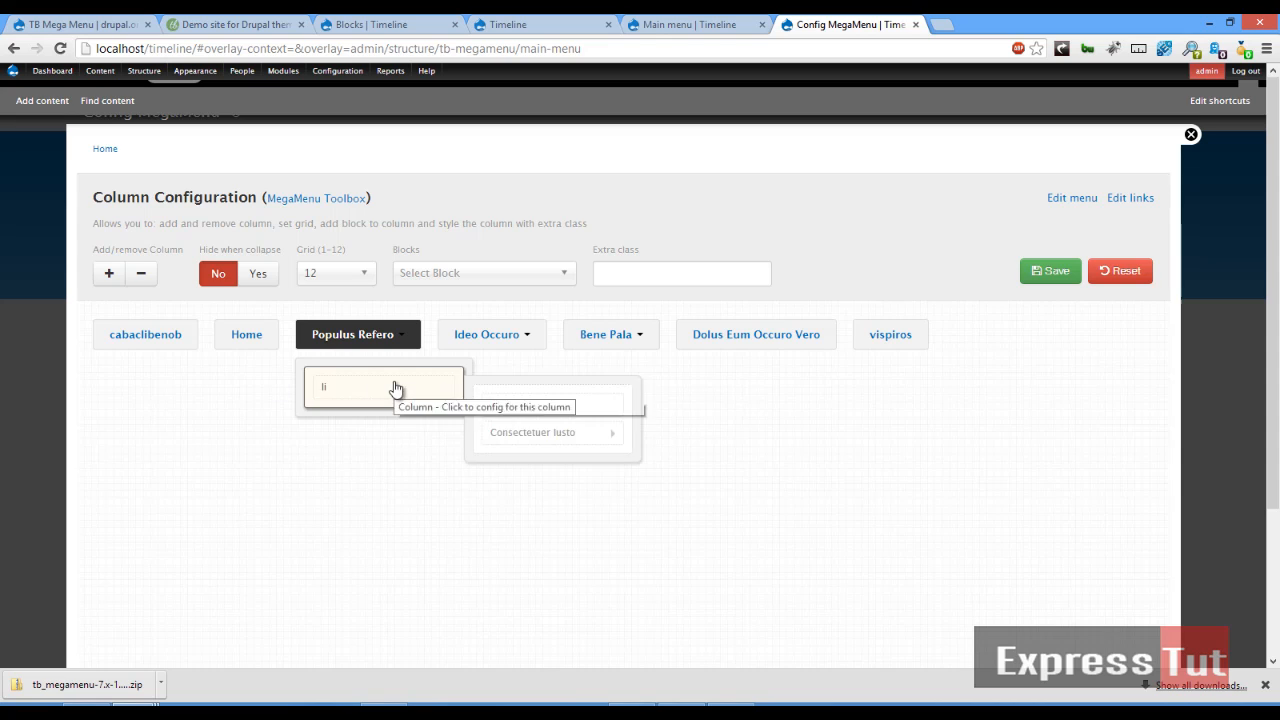
pyautogui.click(104, 285)
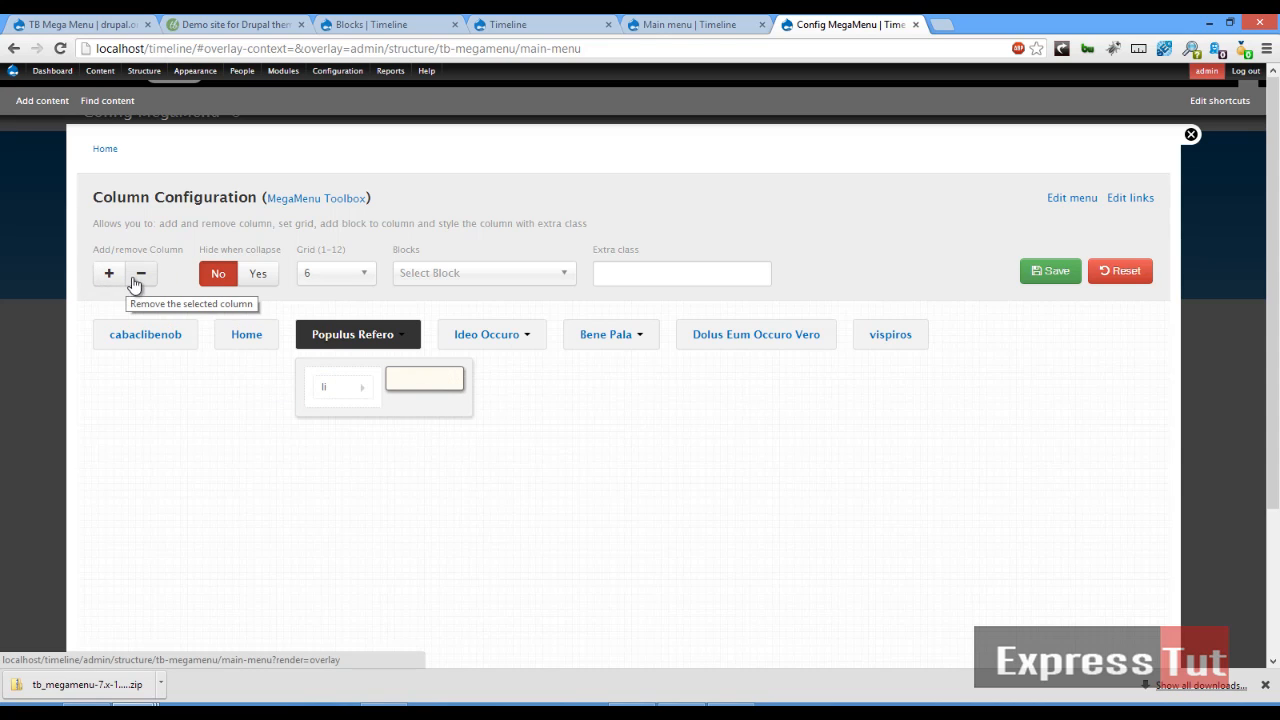
pyautogui.click(134, 281)
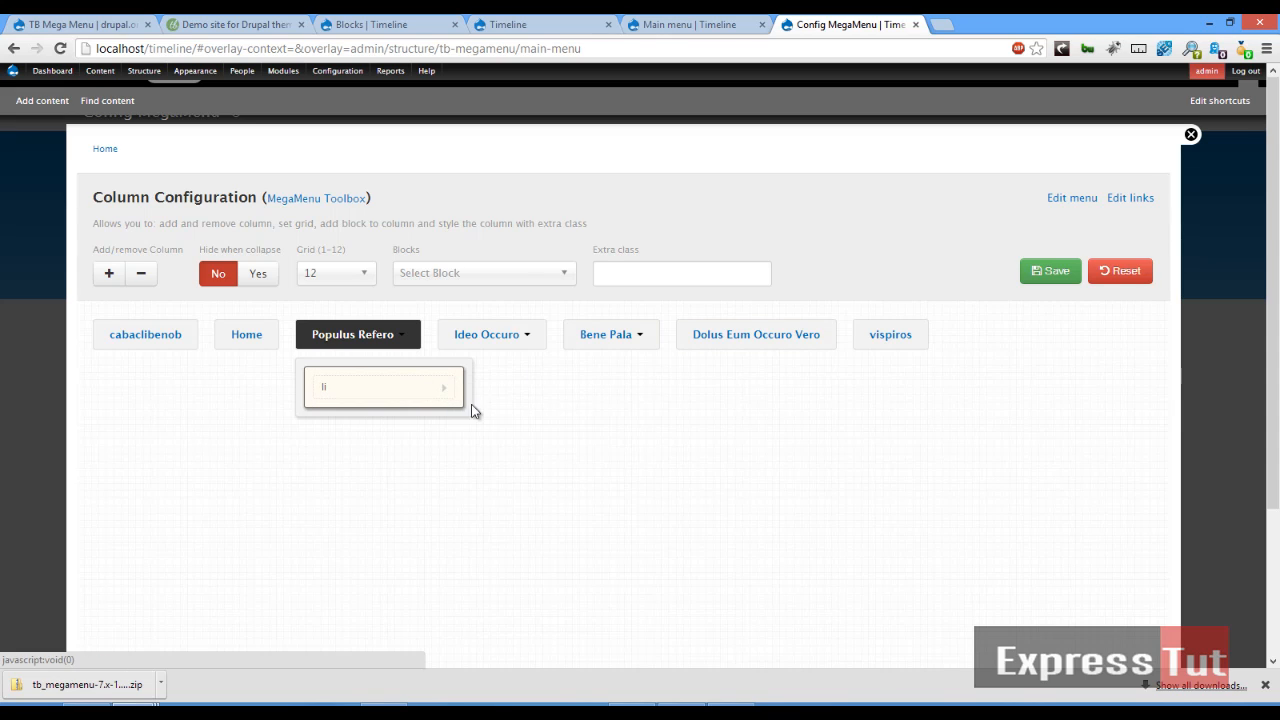
pyautogui.click(563, 431)
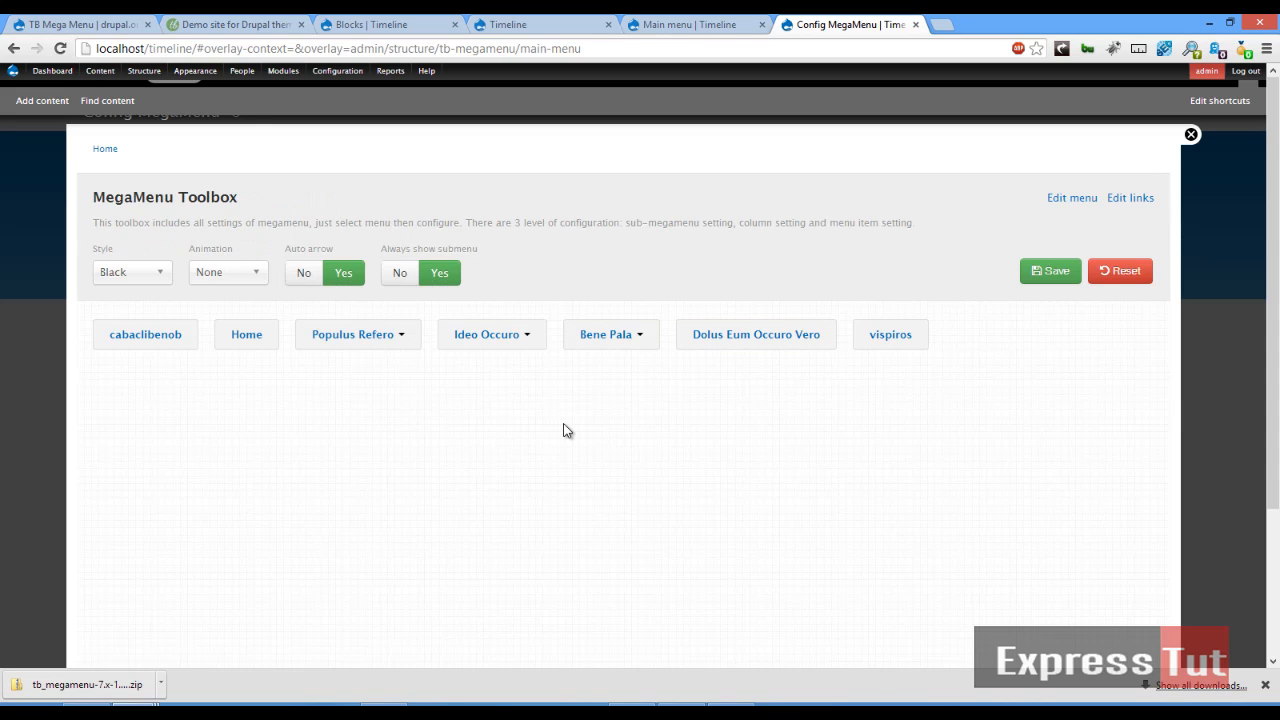